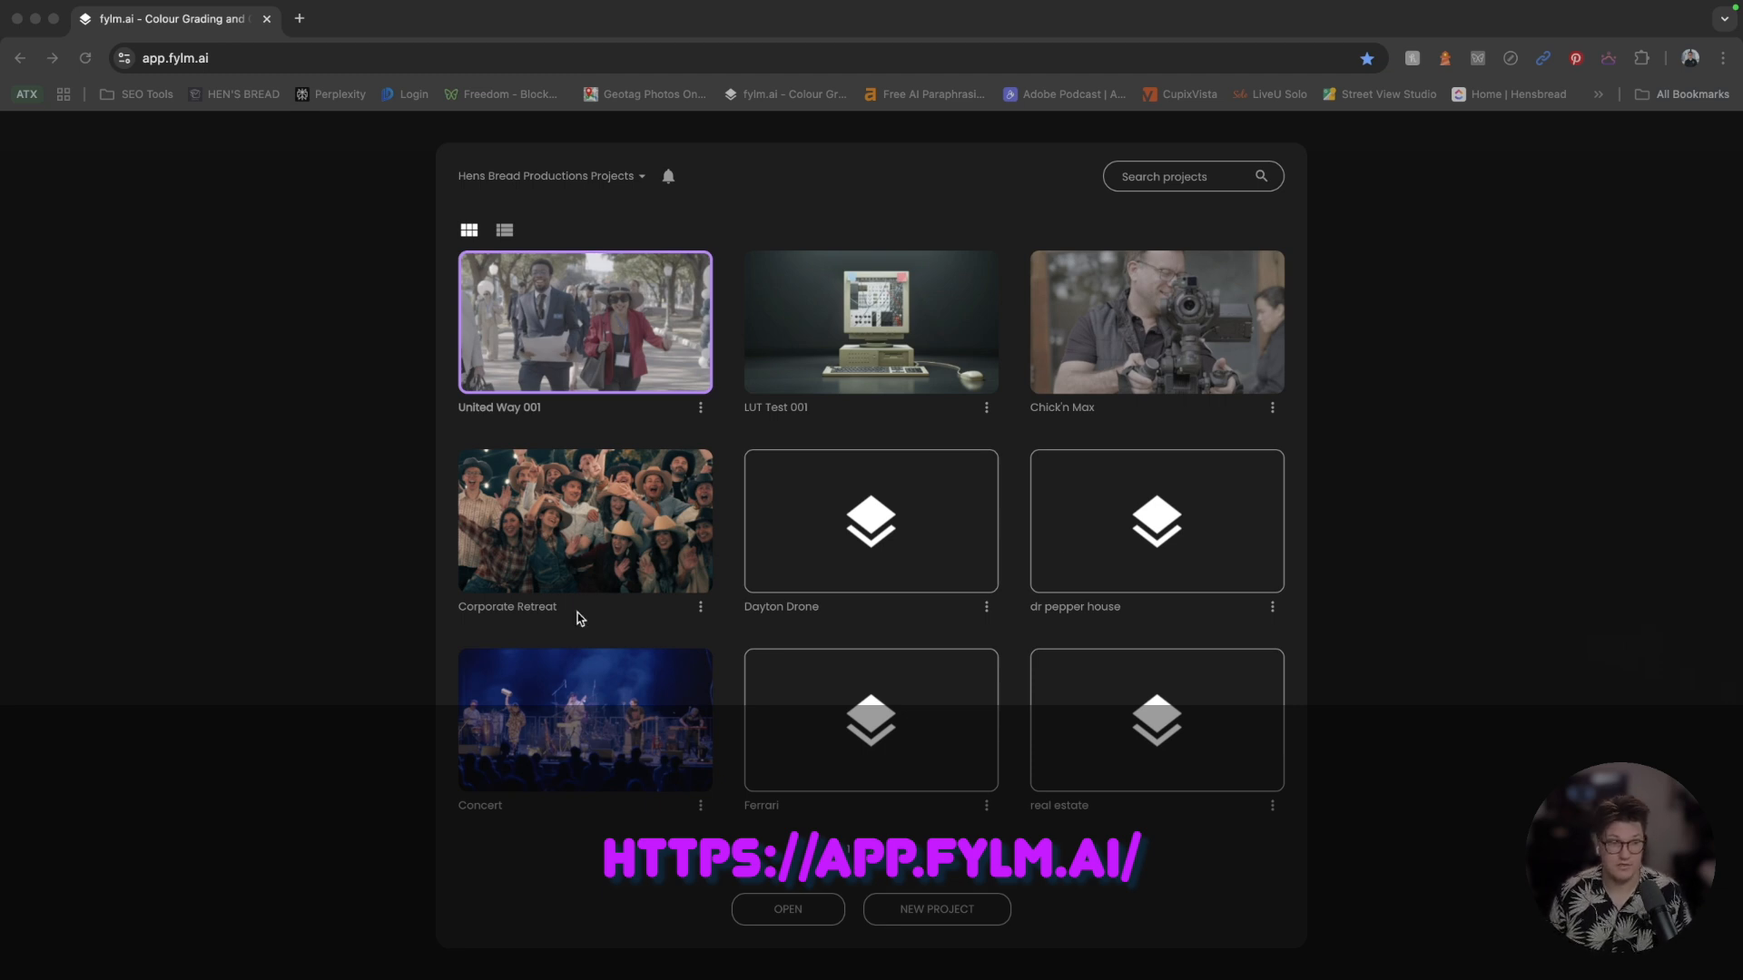
# Open the Corporate Retreat project and display still A002C0019 from the Bin 1 media
pyautogui.doubleClick(582, 544)
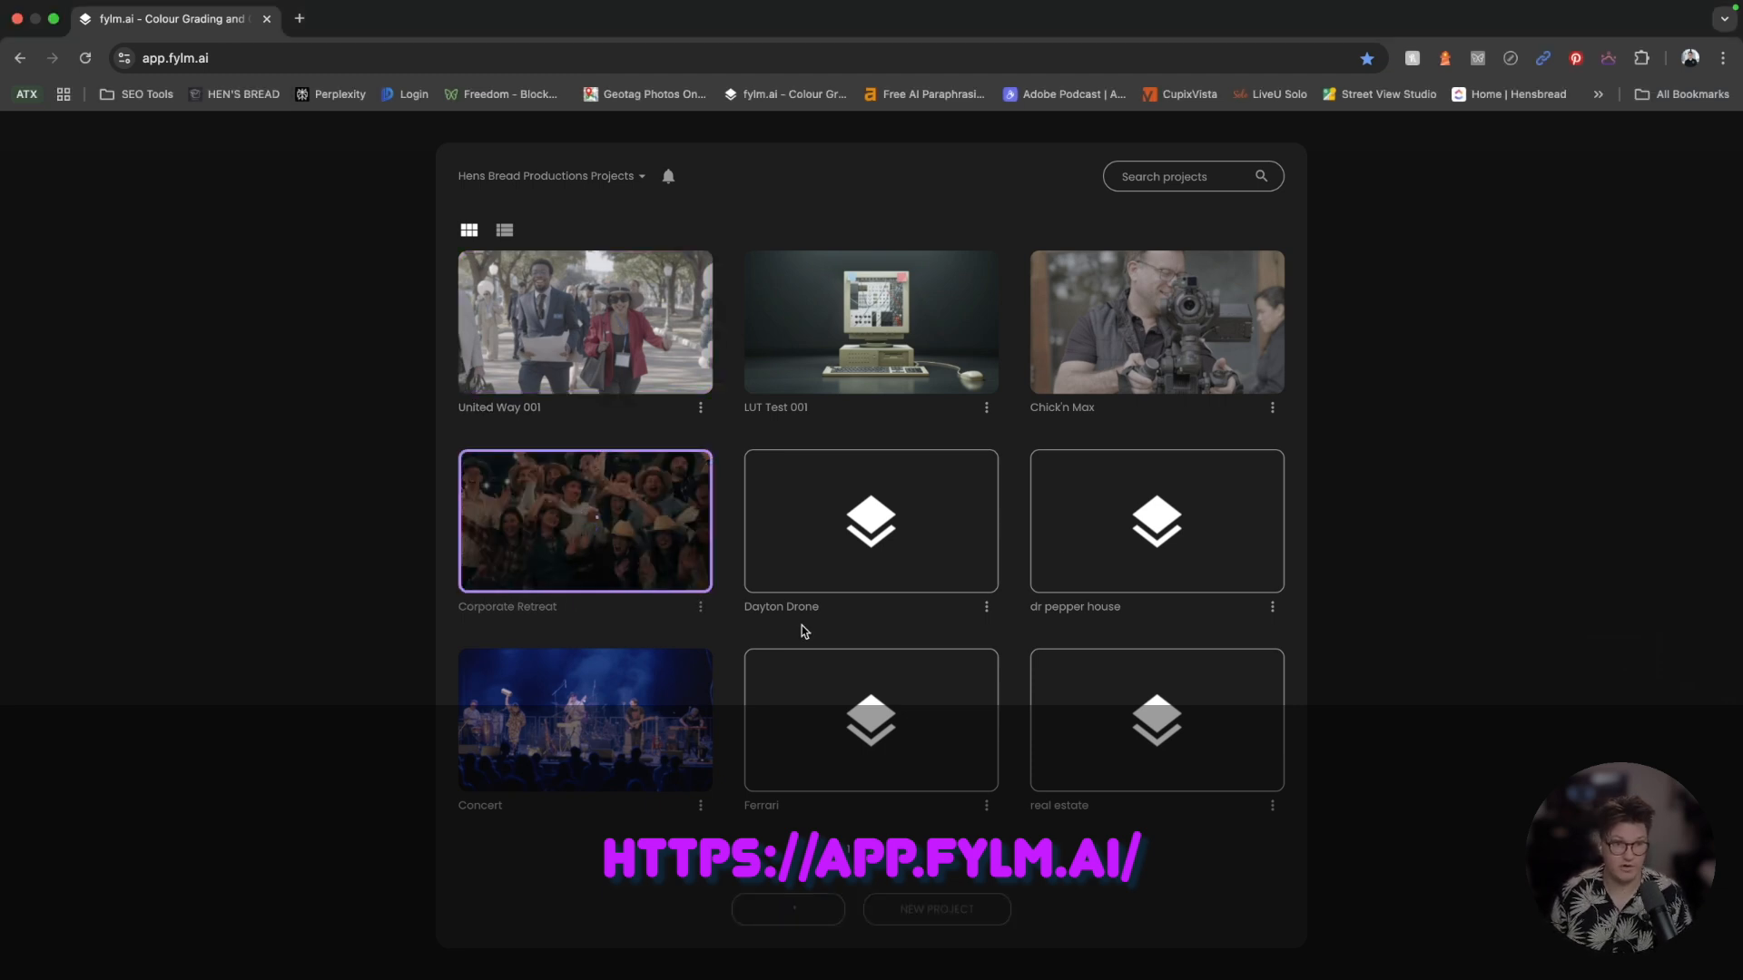
pyautogui.click(1532, 629)
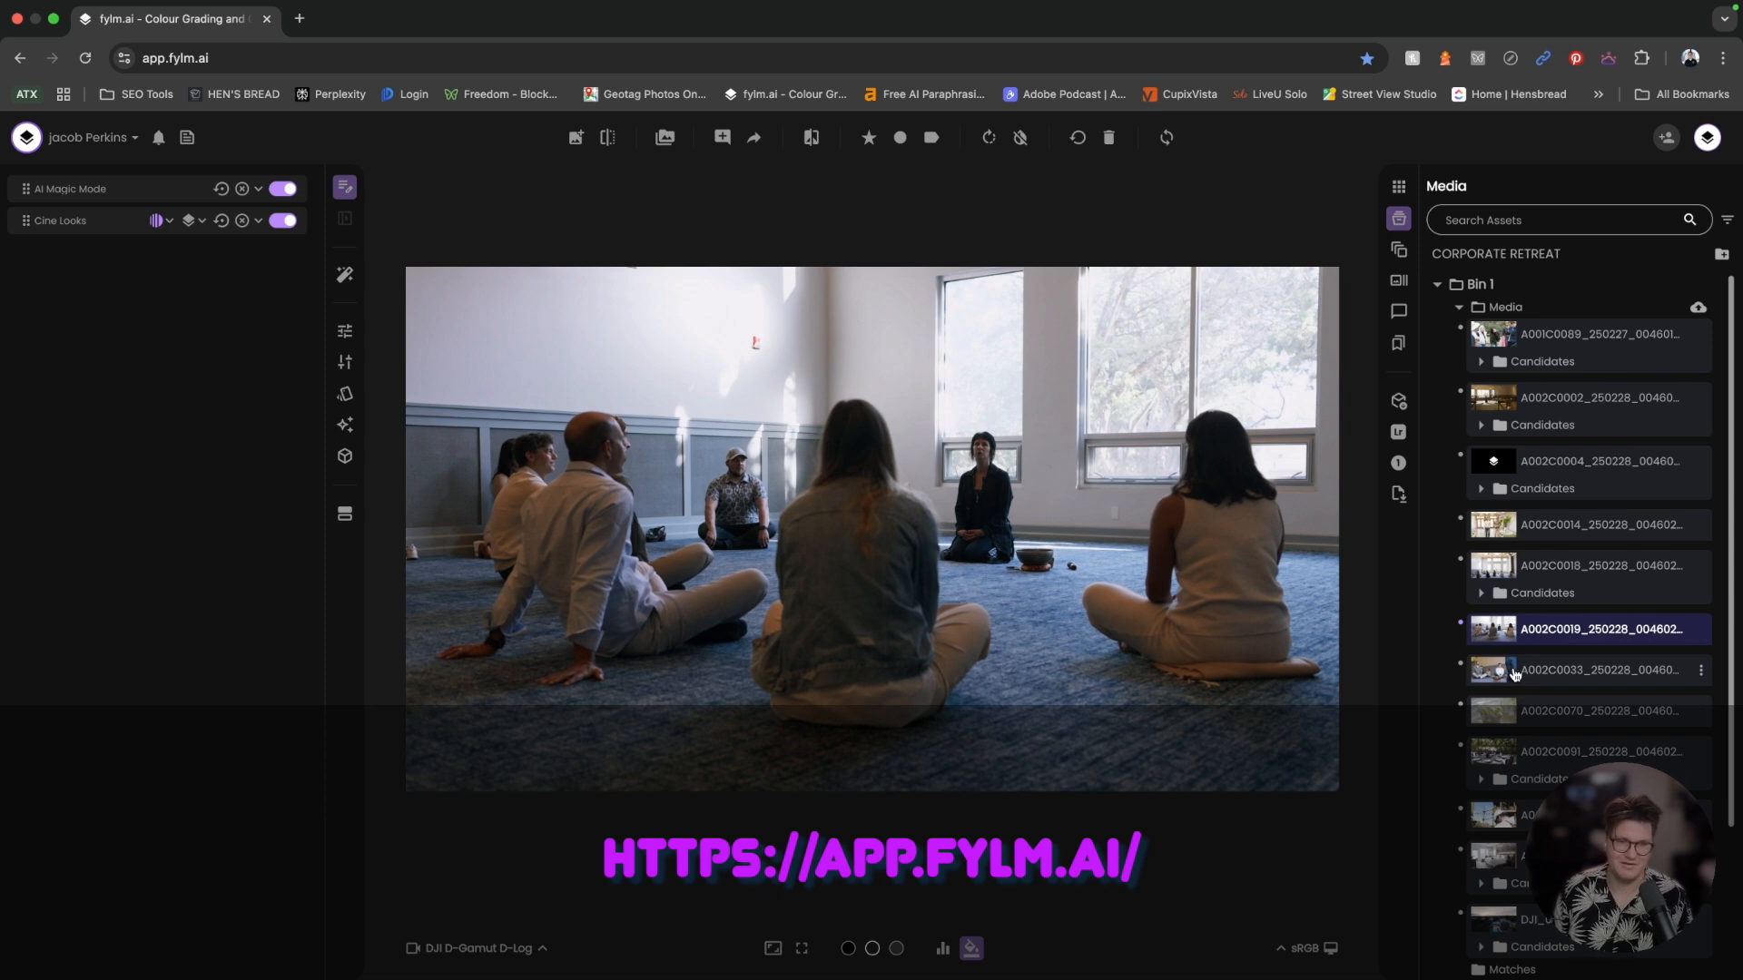
# Show the Cine Looks presets for Drone 6.tiff in the Drone bin
pyautogui.scroll(-1, 1502, 771)
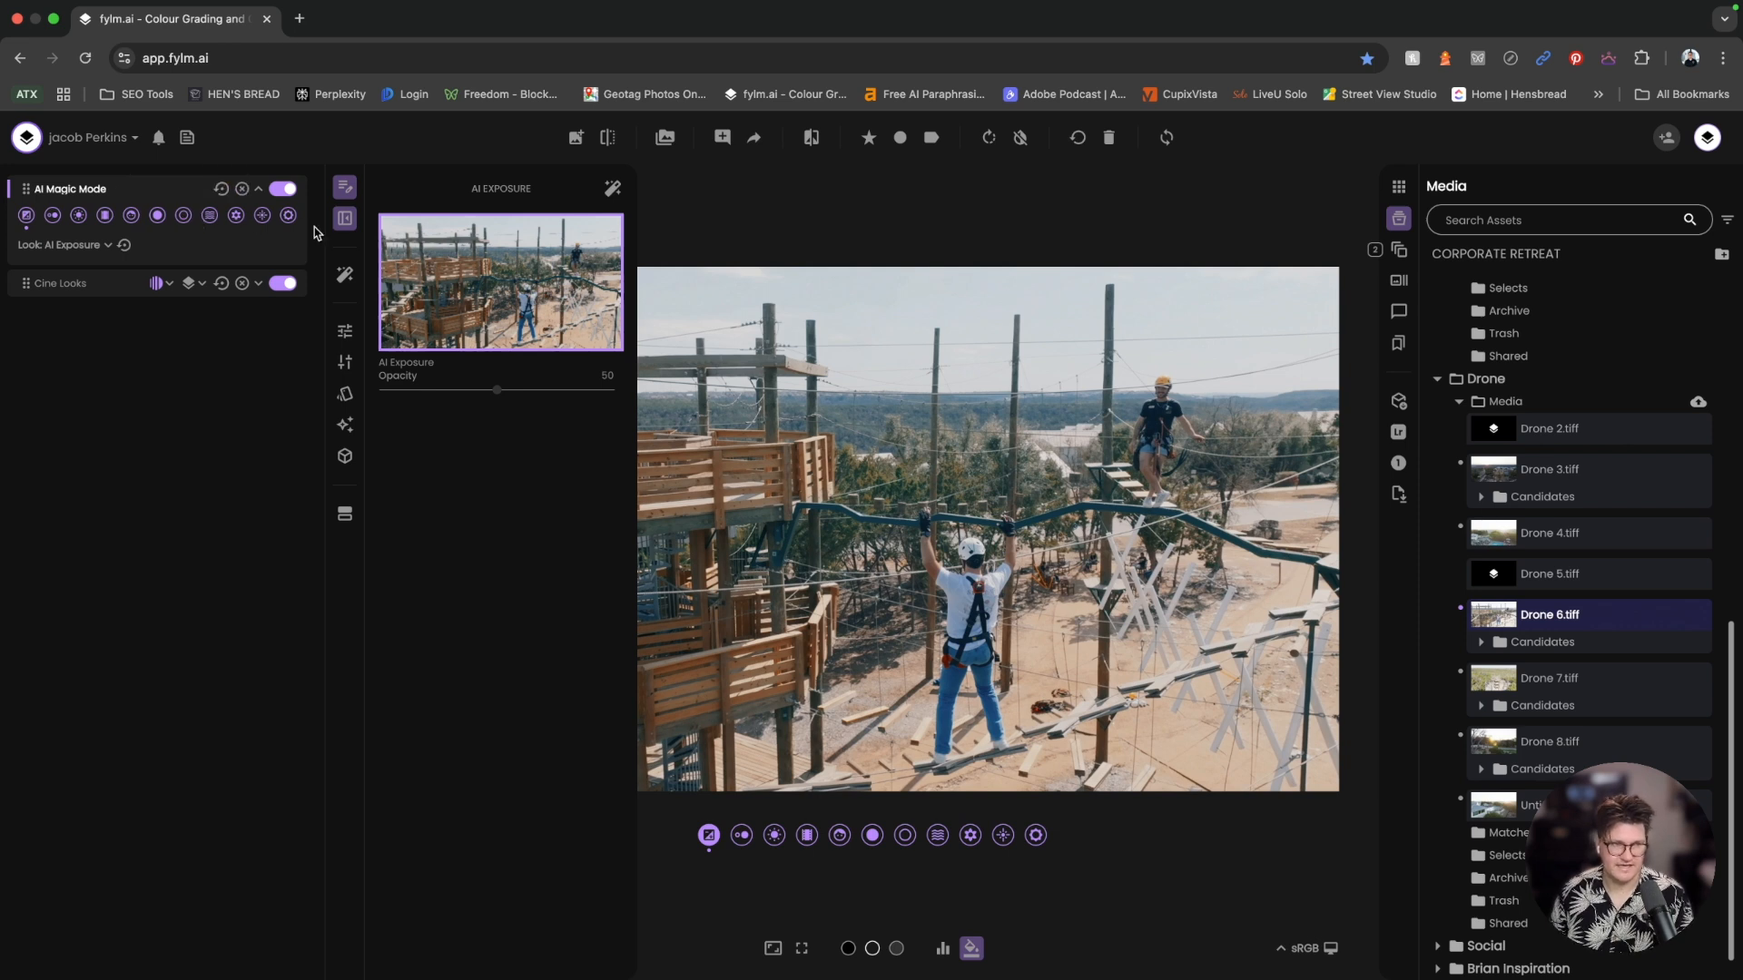
pyautogui.click(100, 289)
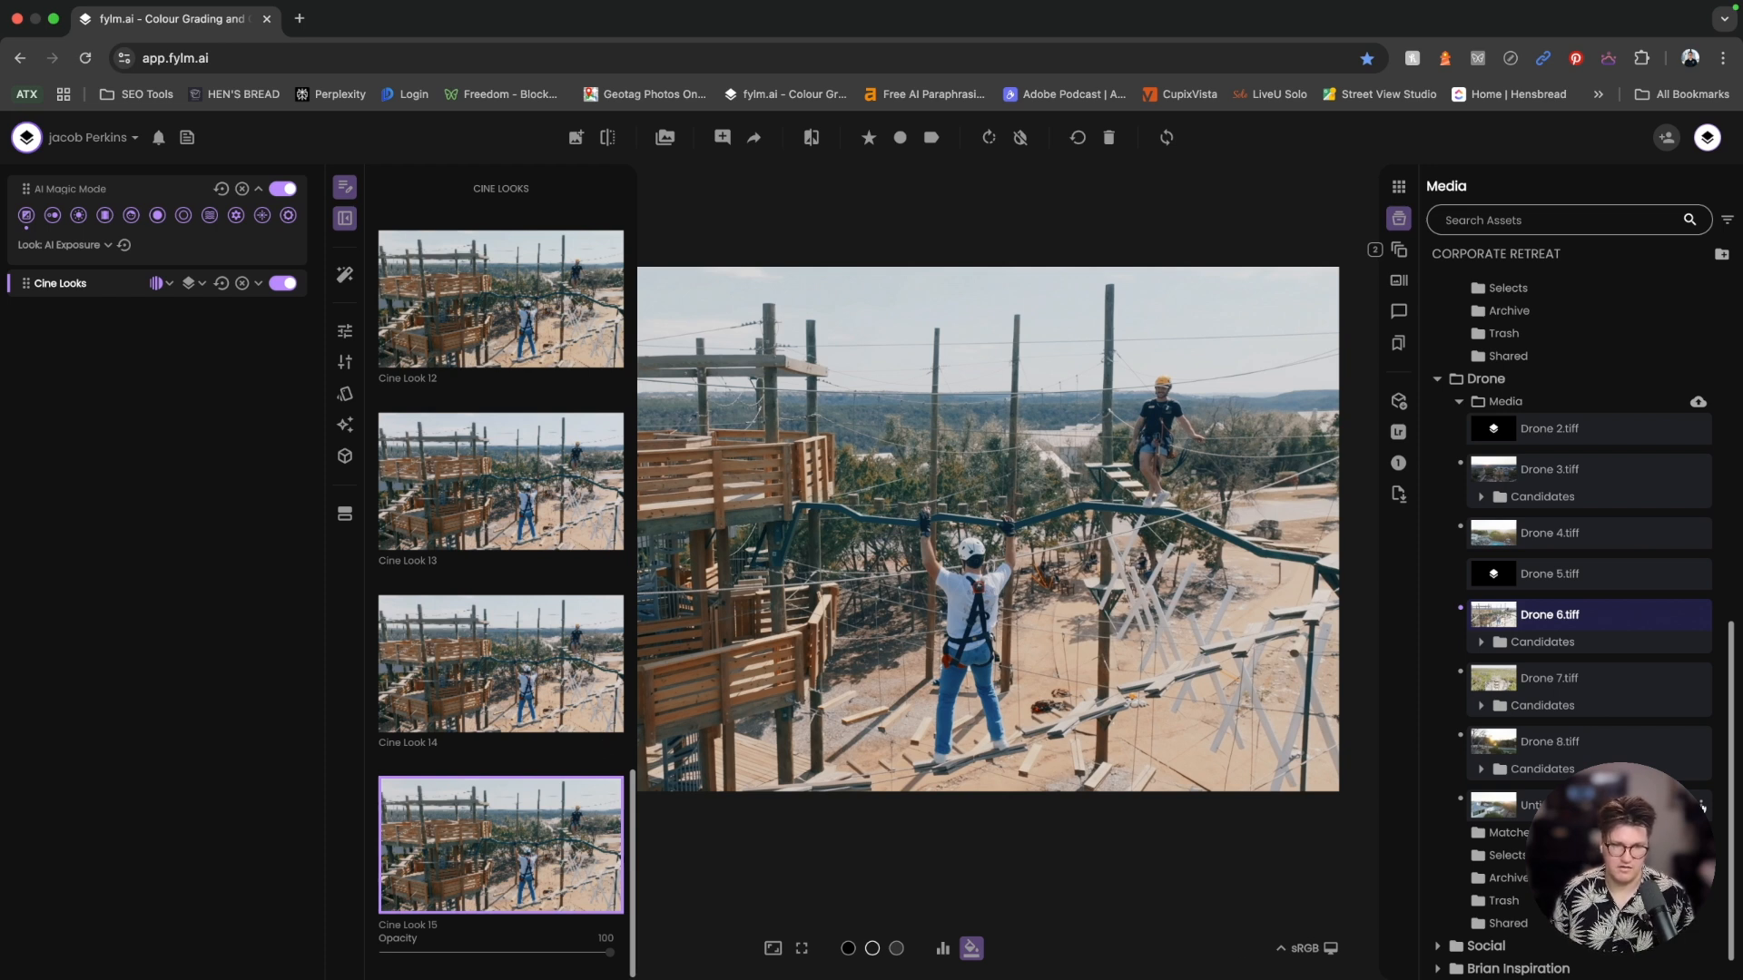
# Review the available actions for the untitled still in the Drone bin, dismiss them and display that still
pyautogui.click(1701, 806)
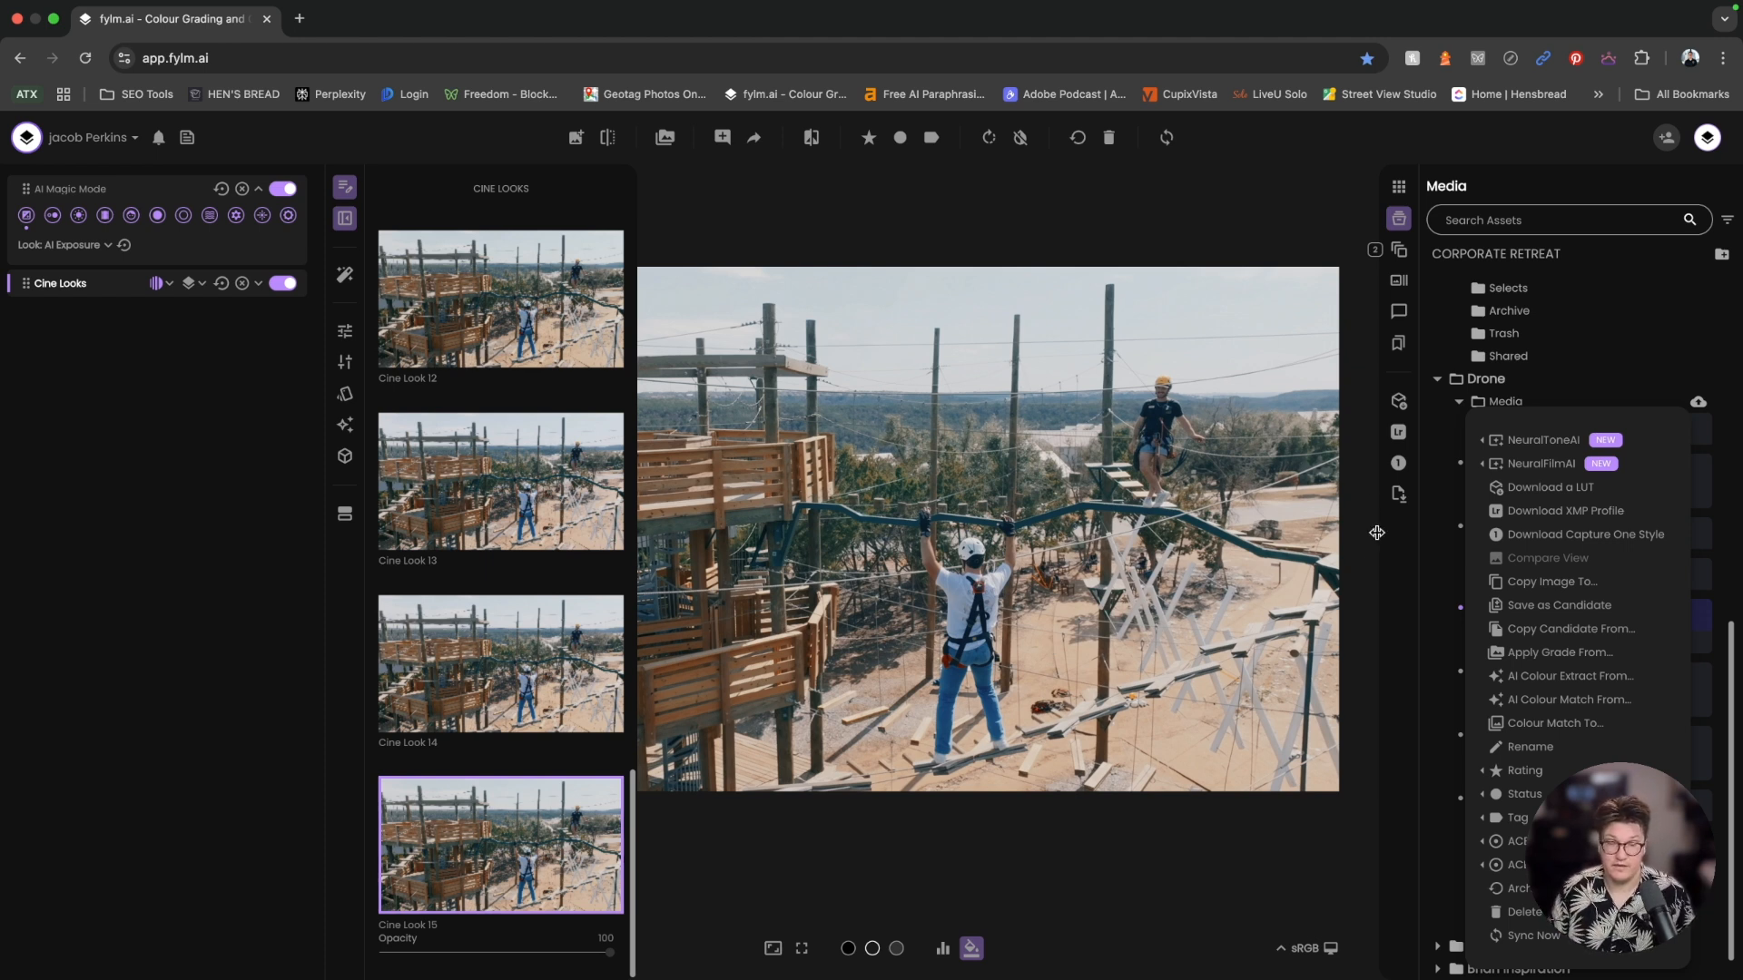
pyautogui.click(1385, 583)
pyautogui.scroll(-1, 1494, 817)
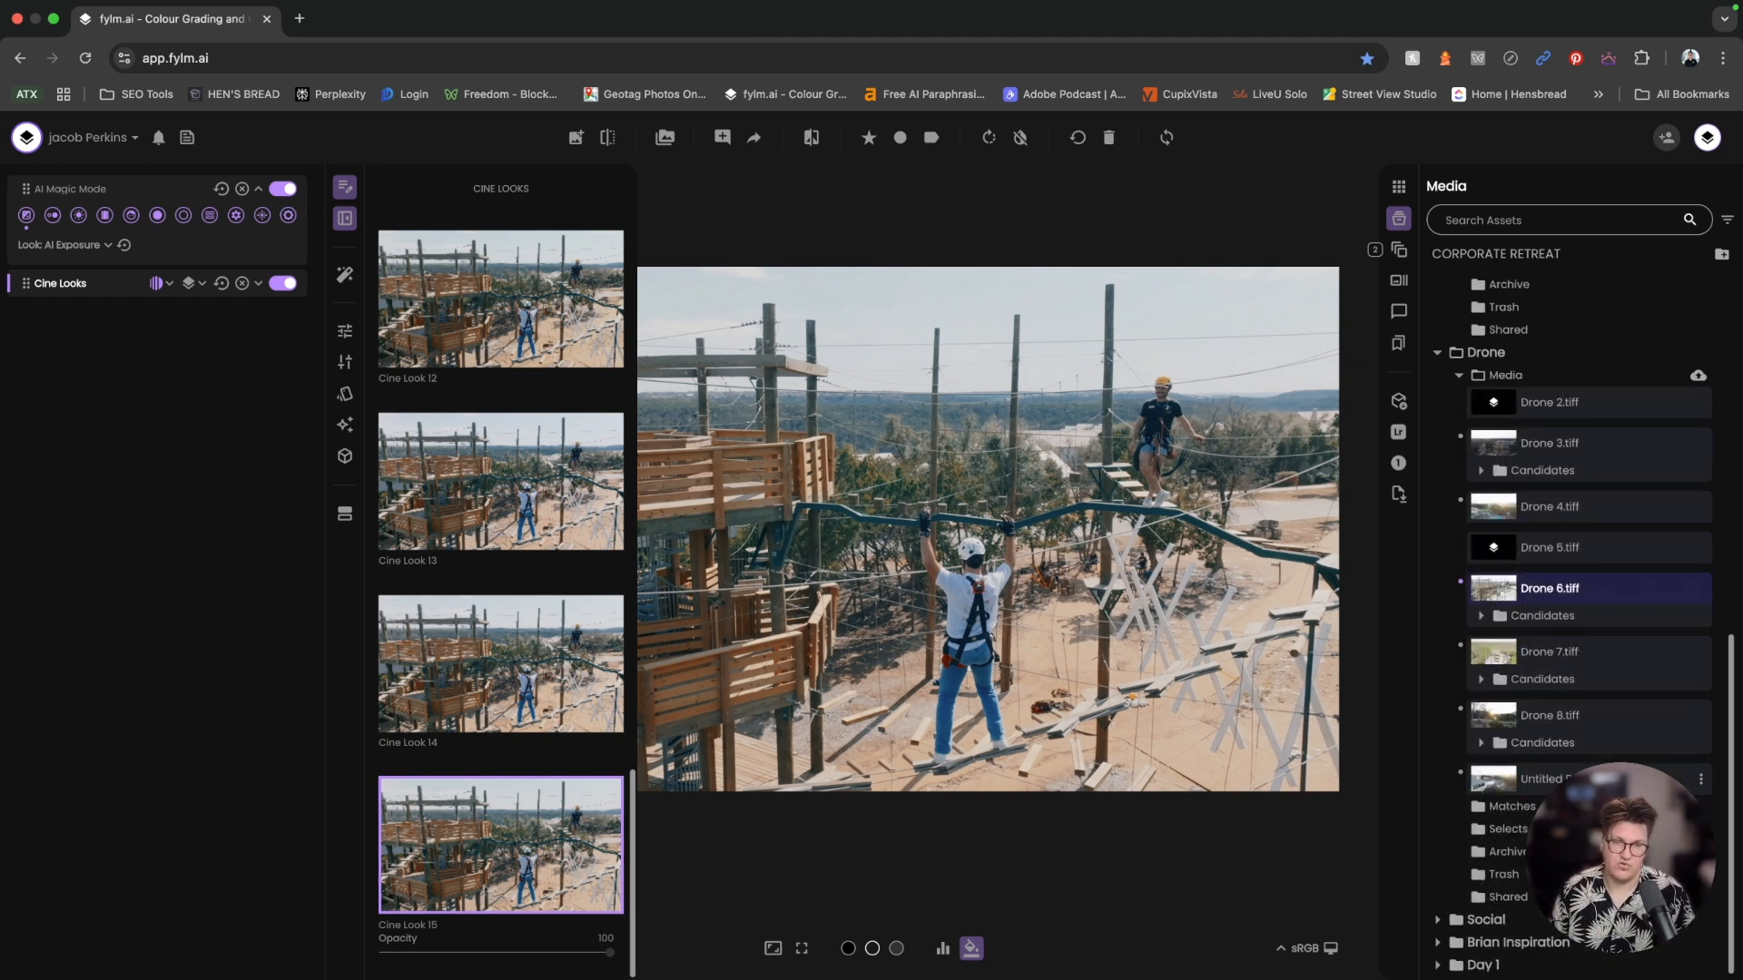
pyautogui.click(1534, 778)
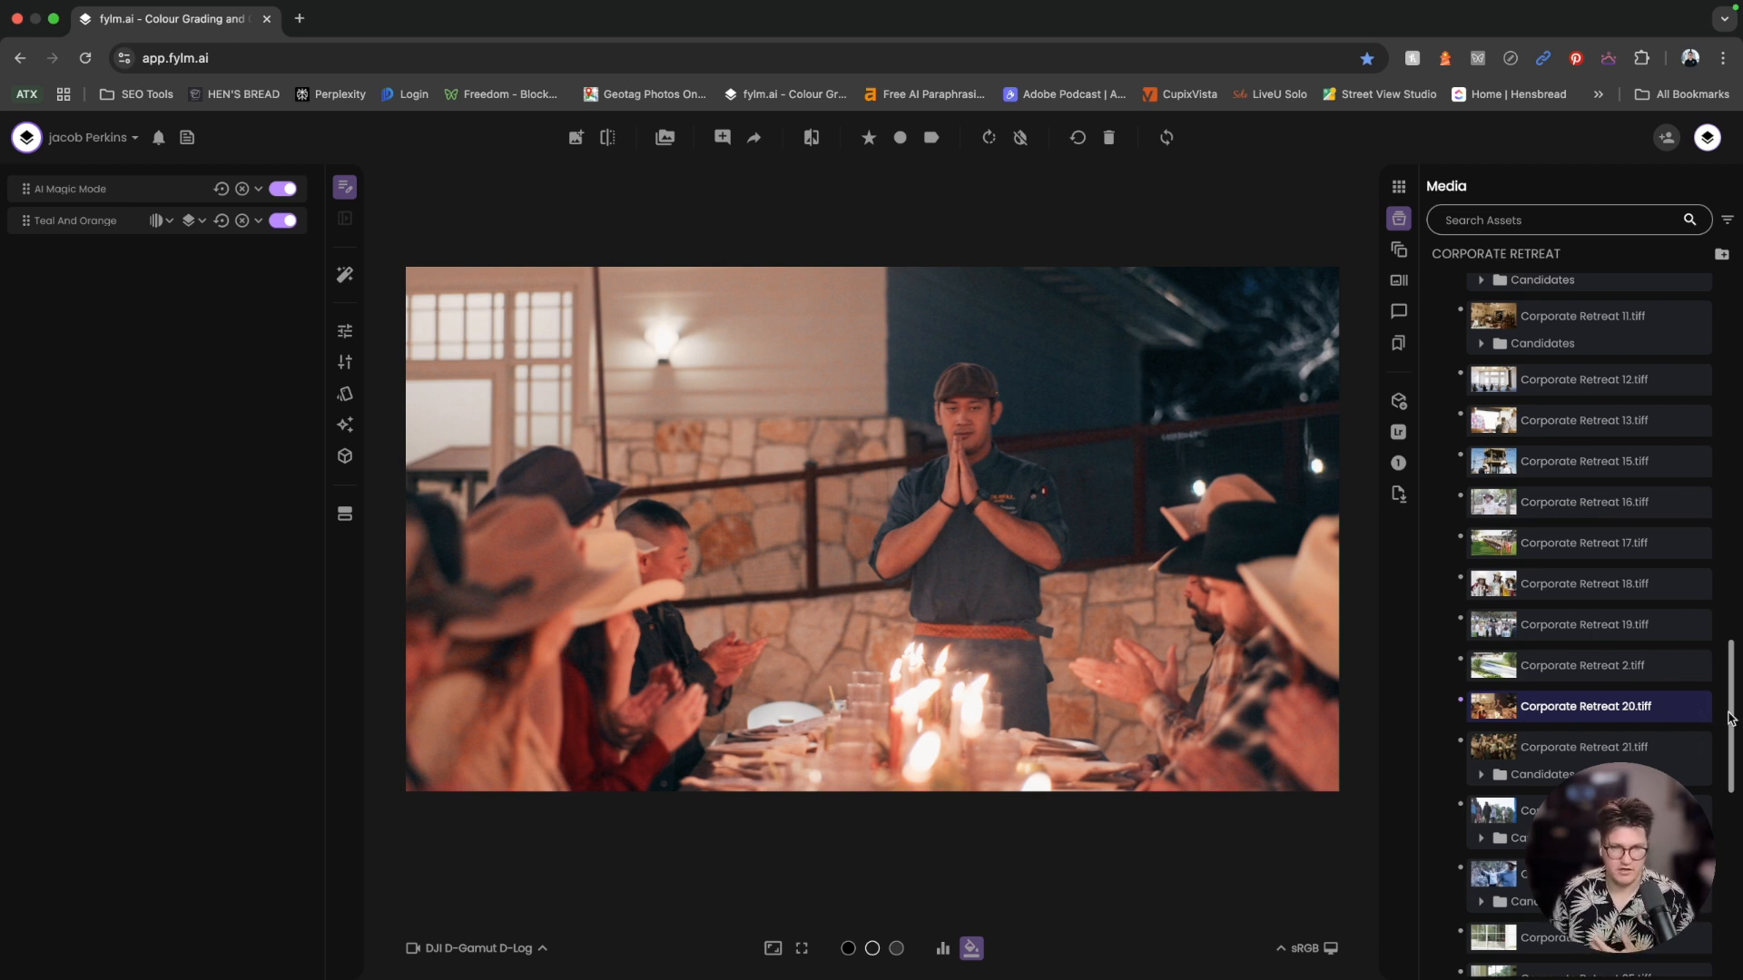
# Compare Corporate Retreat 20.tiff ungraded and graded by disabling and re-enabling AI Magic Mode and Teal And Orange
pyautogui.rightClick(1702, 702)
pyautogui.click(1702, 703)
pyautogui.click(285, 189)
pyautogui.click(286, 221)
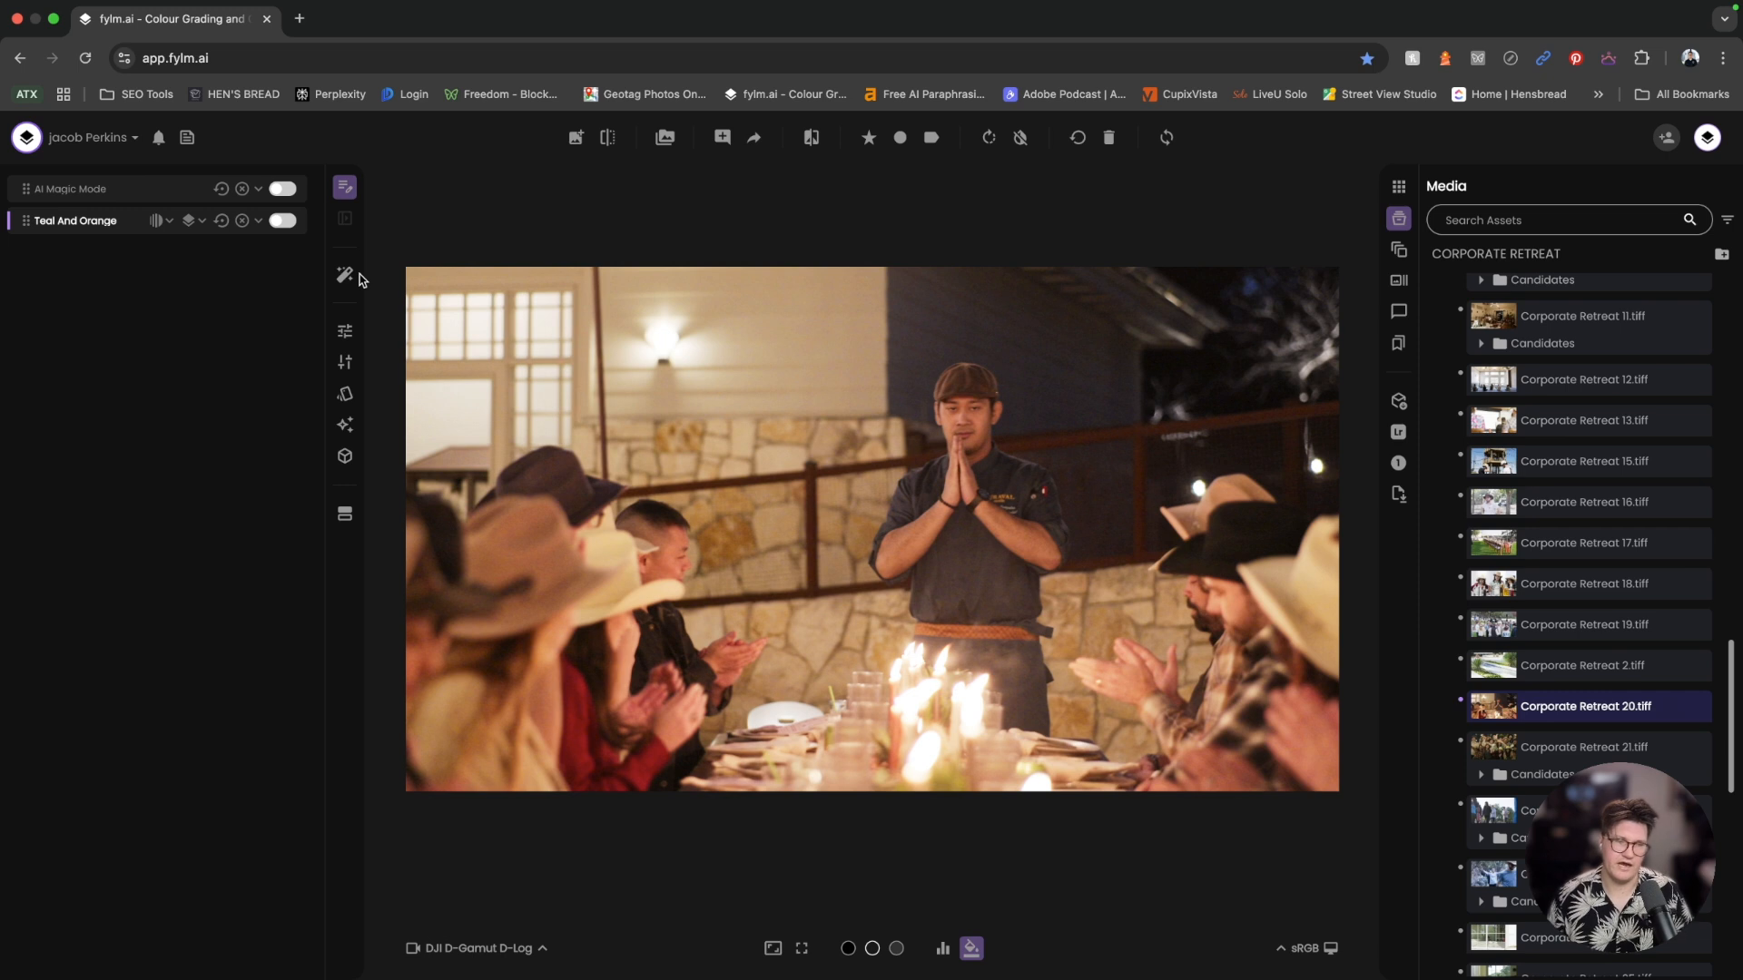
pyautogui.click(282, 221)
pyautogui.click(280, 190)
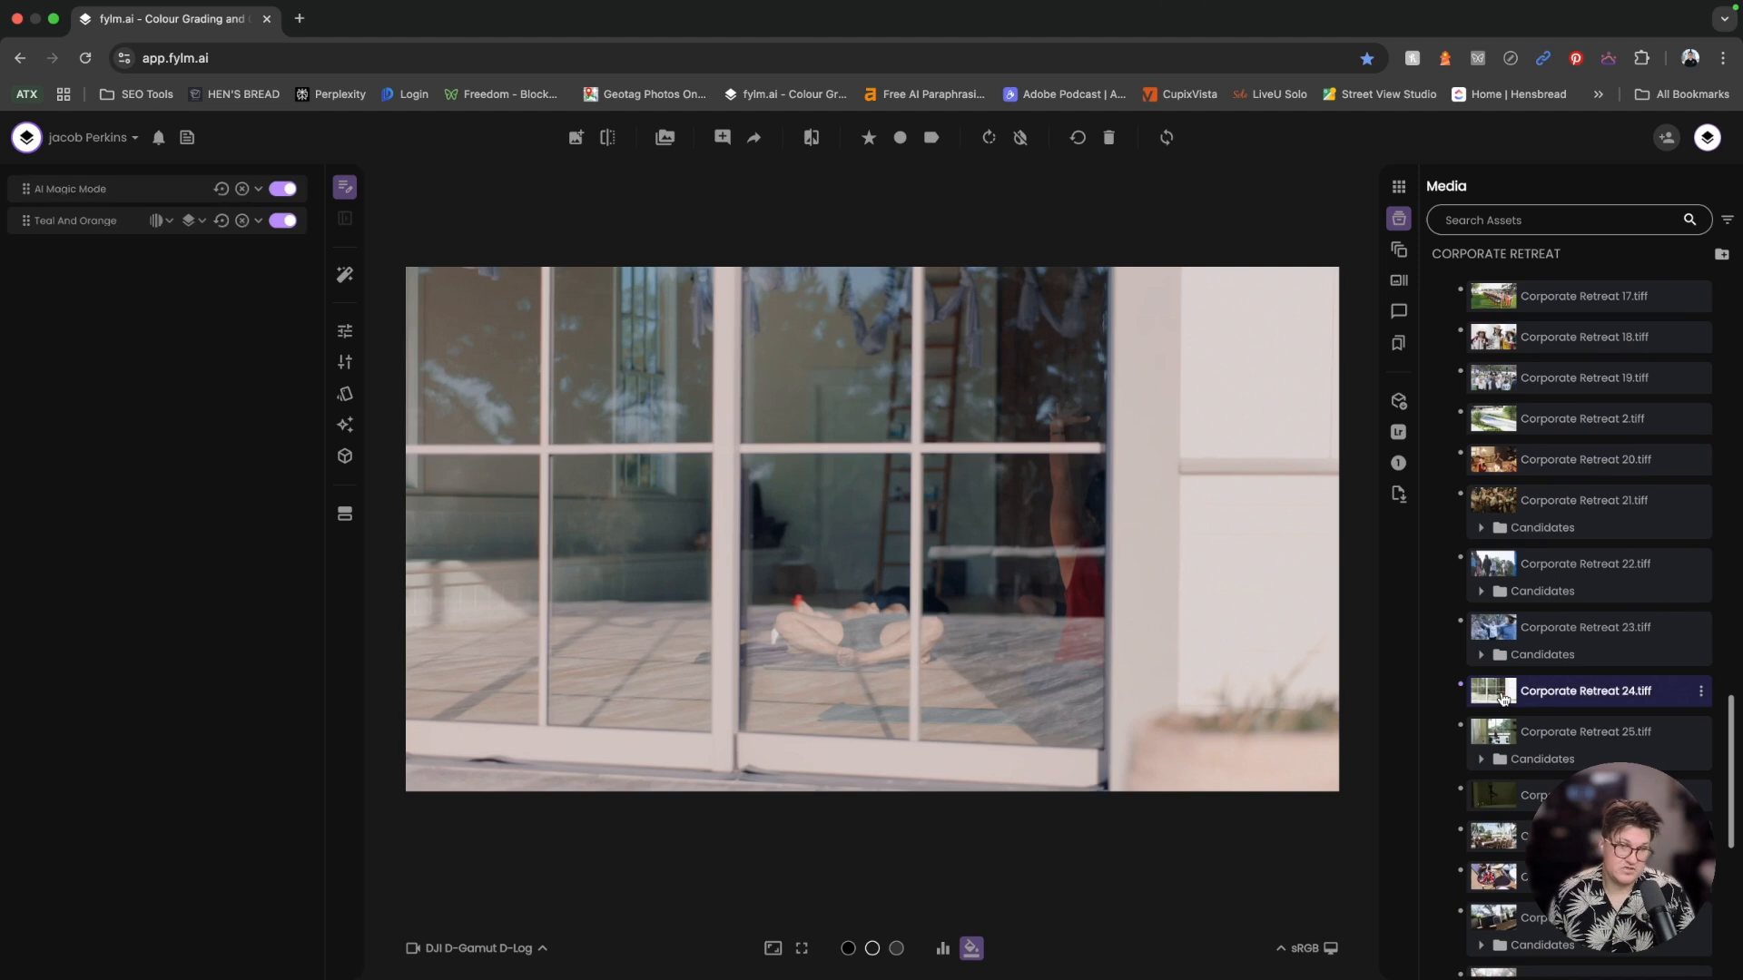
# Display Corporate Retreat 25.tiff and toggle AI Magic Mode and Teal And Orange off and on to compare the grade
pyautogui.click(1493, 724)
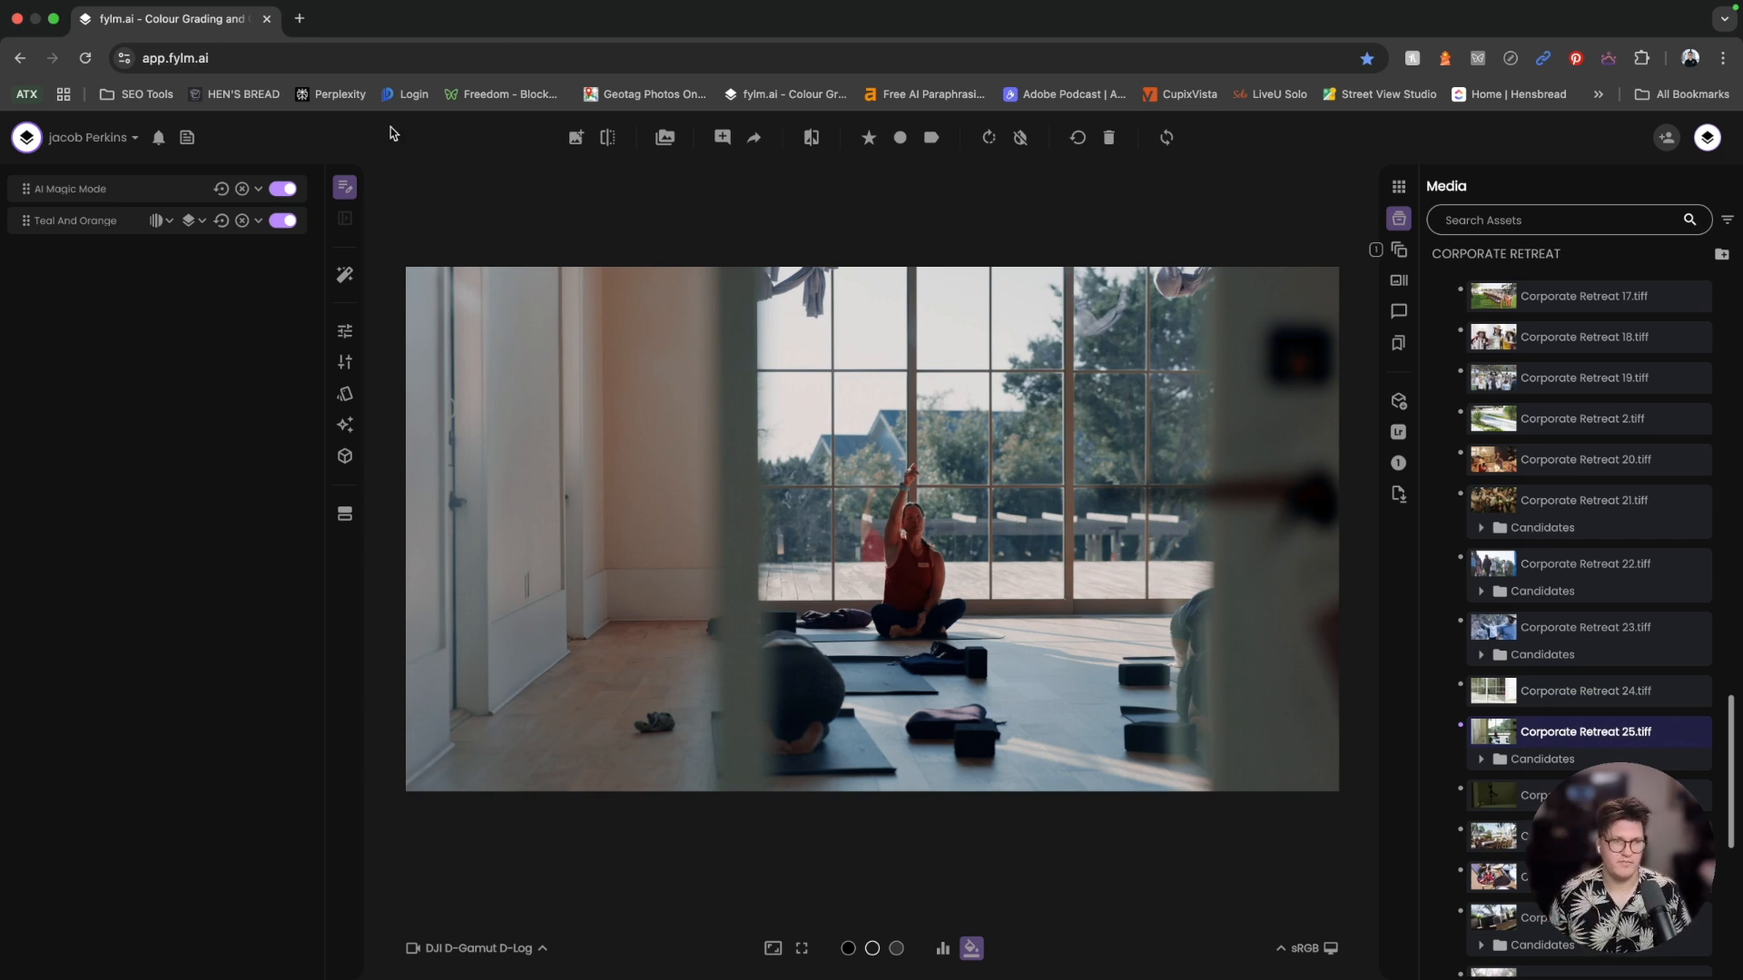
pyautogui.click(282, 189)
pyautogui.click(282, 220)
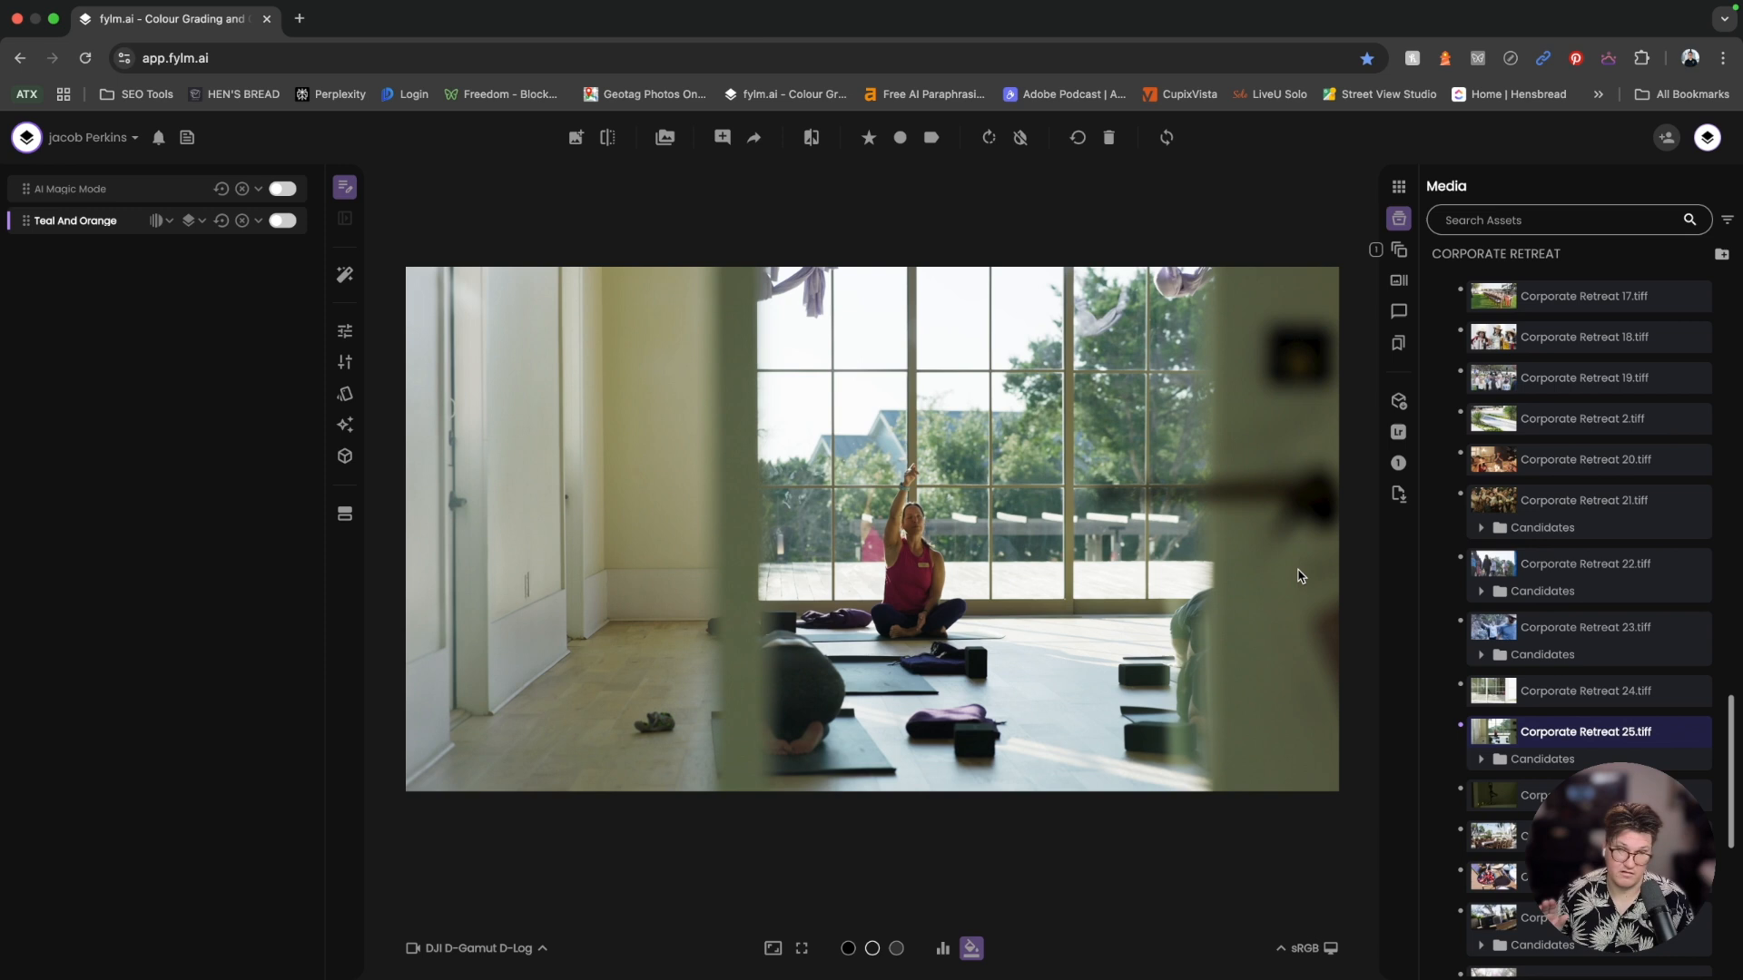
pyautogui.click(283, 188)
pyautogui.click(284, 220)
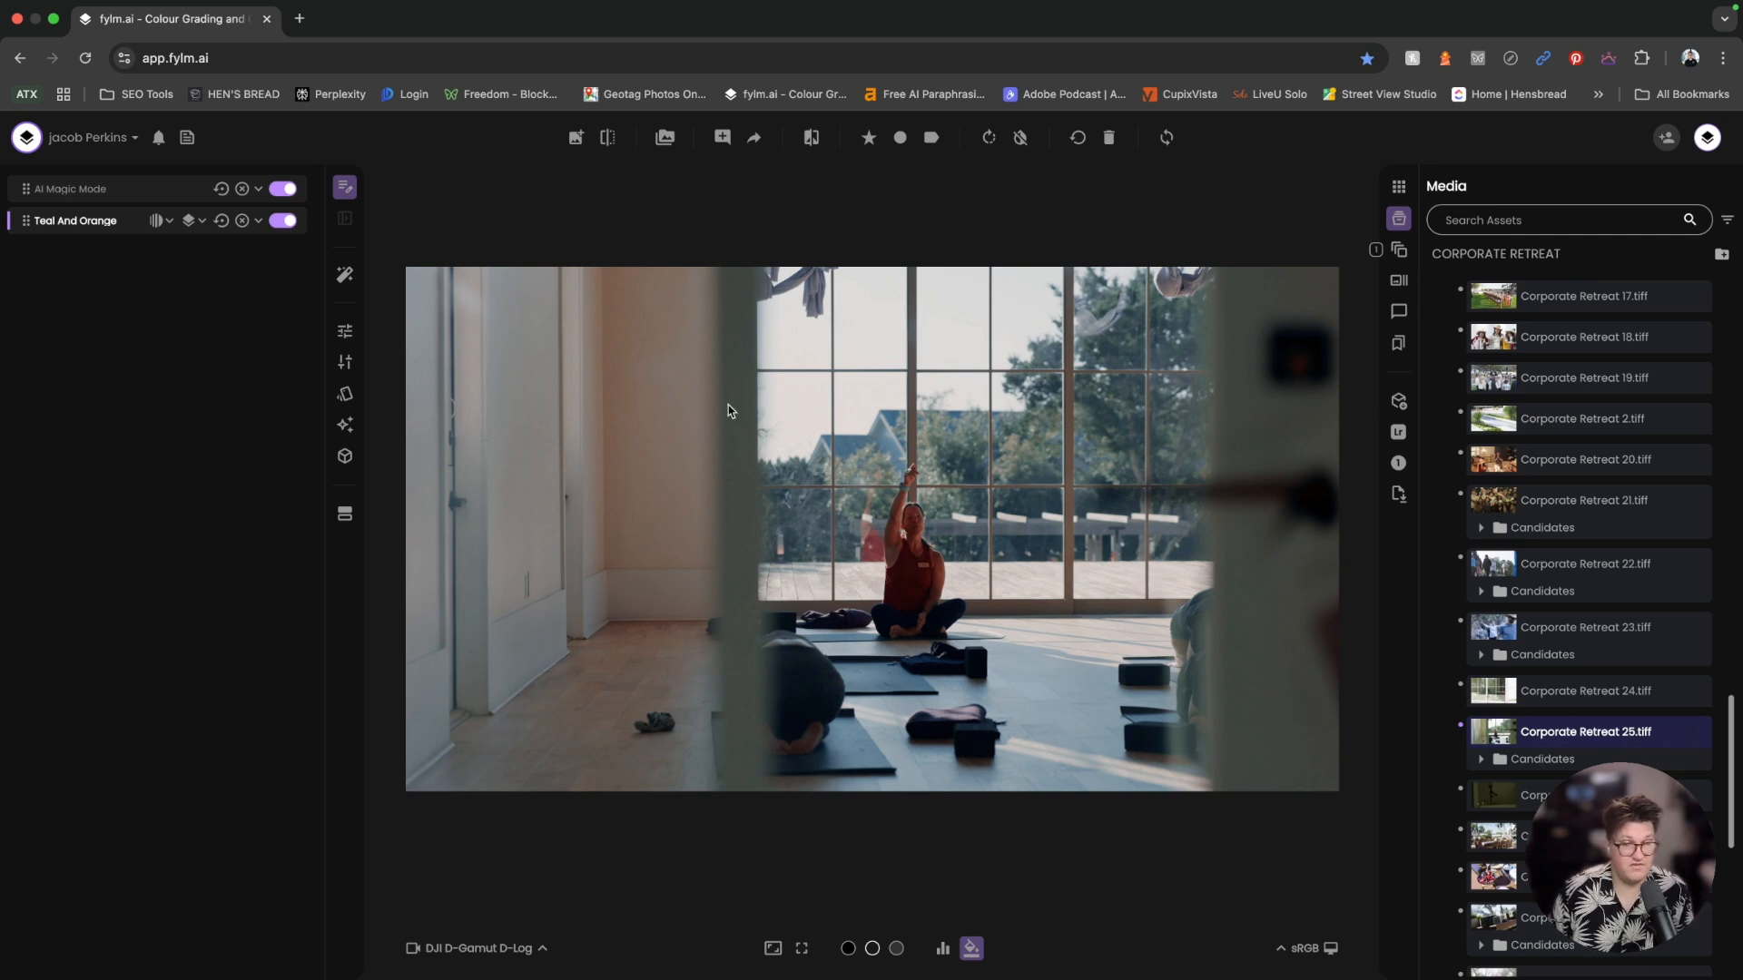
# Display Corporate Retreat 8.tiff and disable its AI Magic Mode, Teal And Orange and NeuralToneAI layers to view the ungraded image
pyautogui.scroll(-3, 1471, 717)
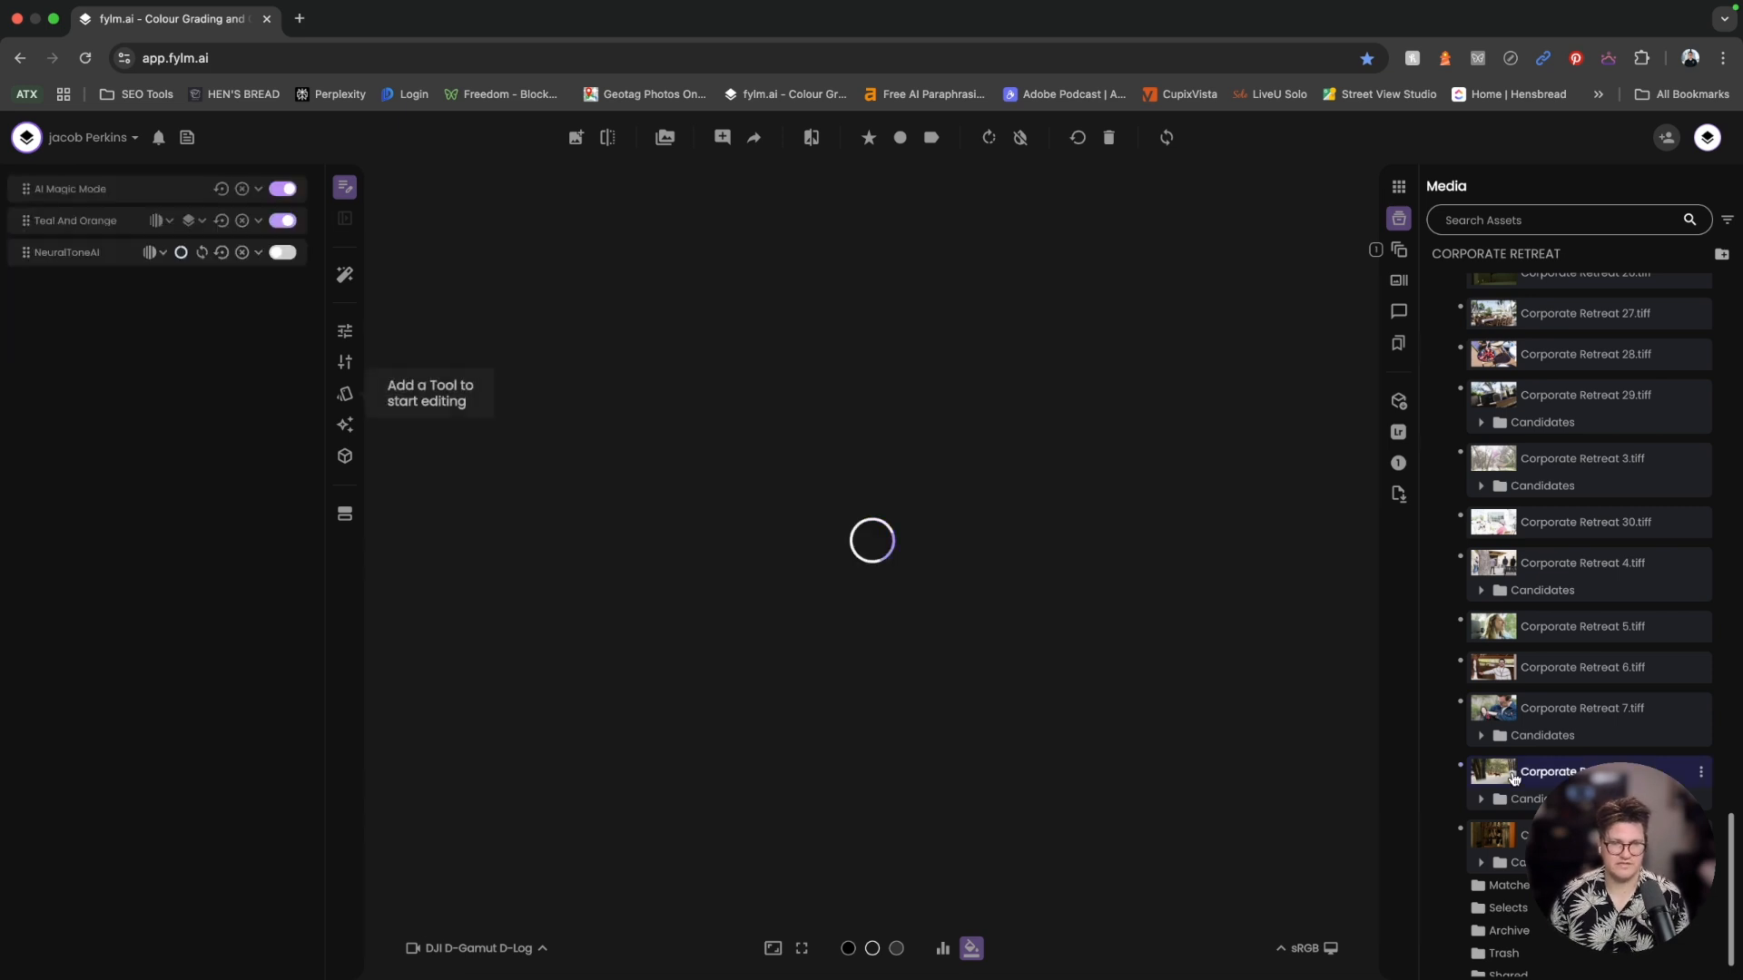
pyautogui.scroll(4, 1488, 753)
pyautogui.scroll(-3, 1467, 708)
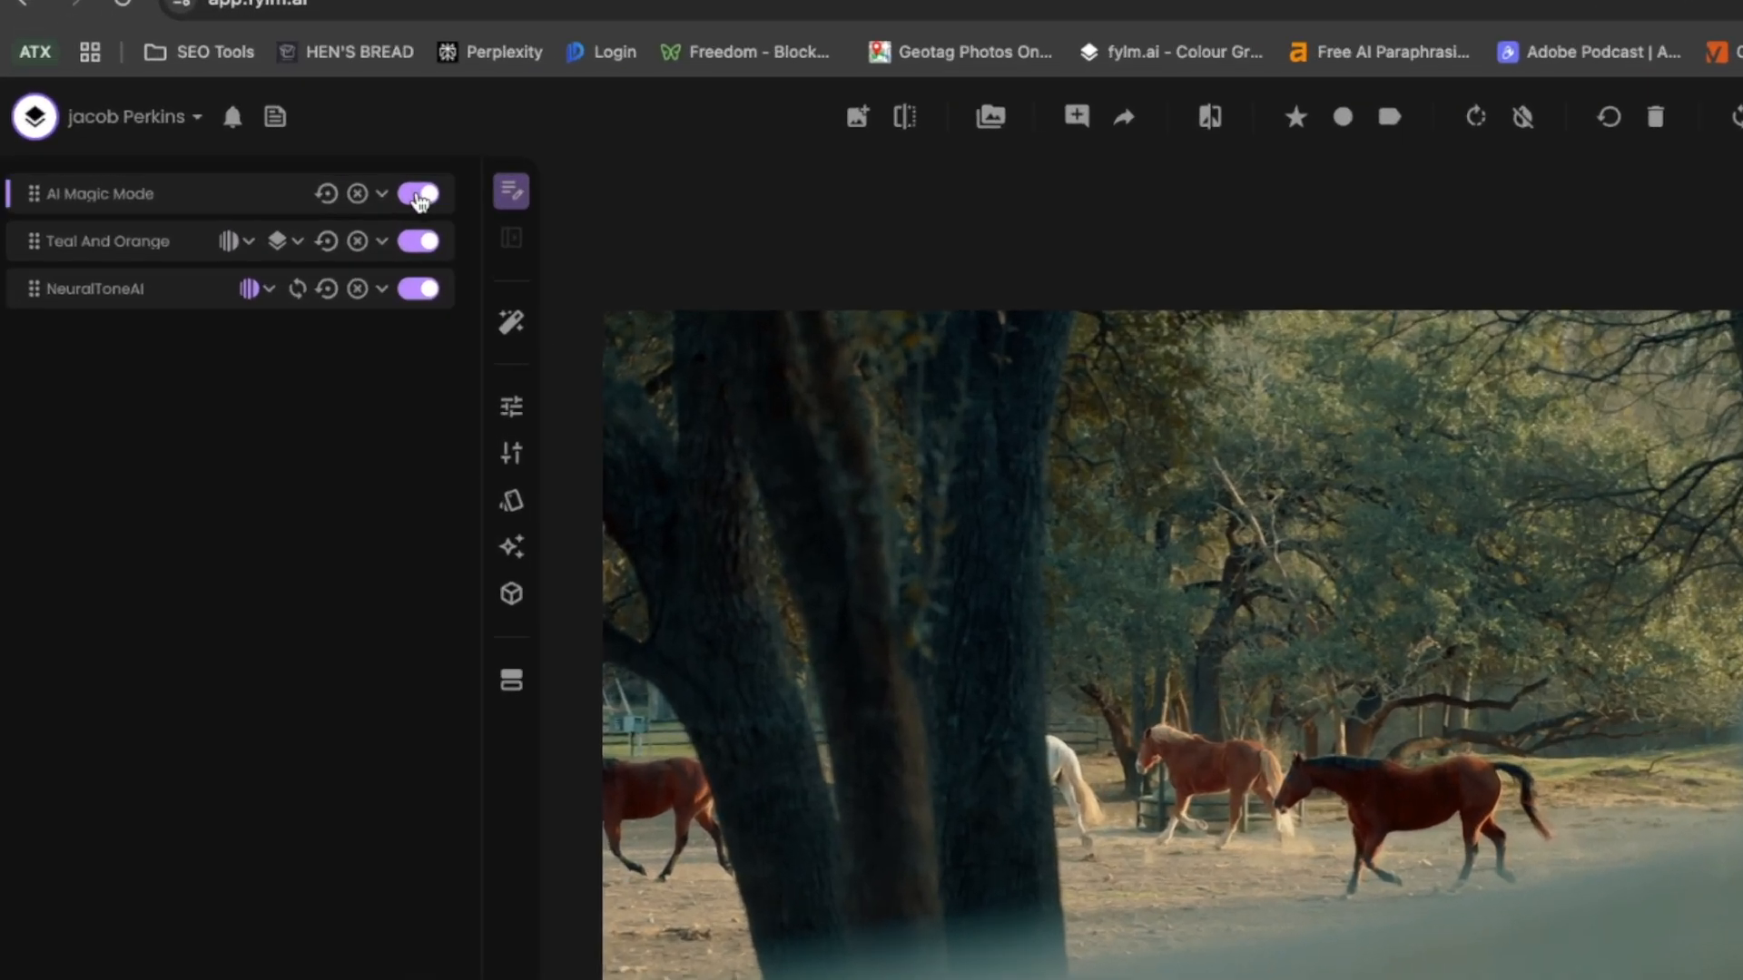
pyautogui.click(285, 191)
pyautogui.click(1014, 339)
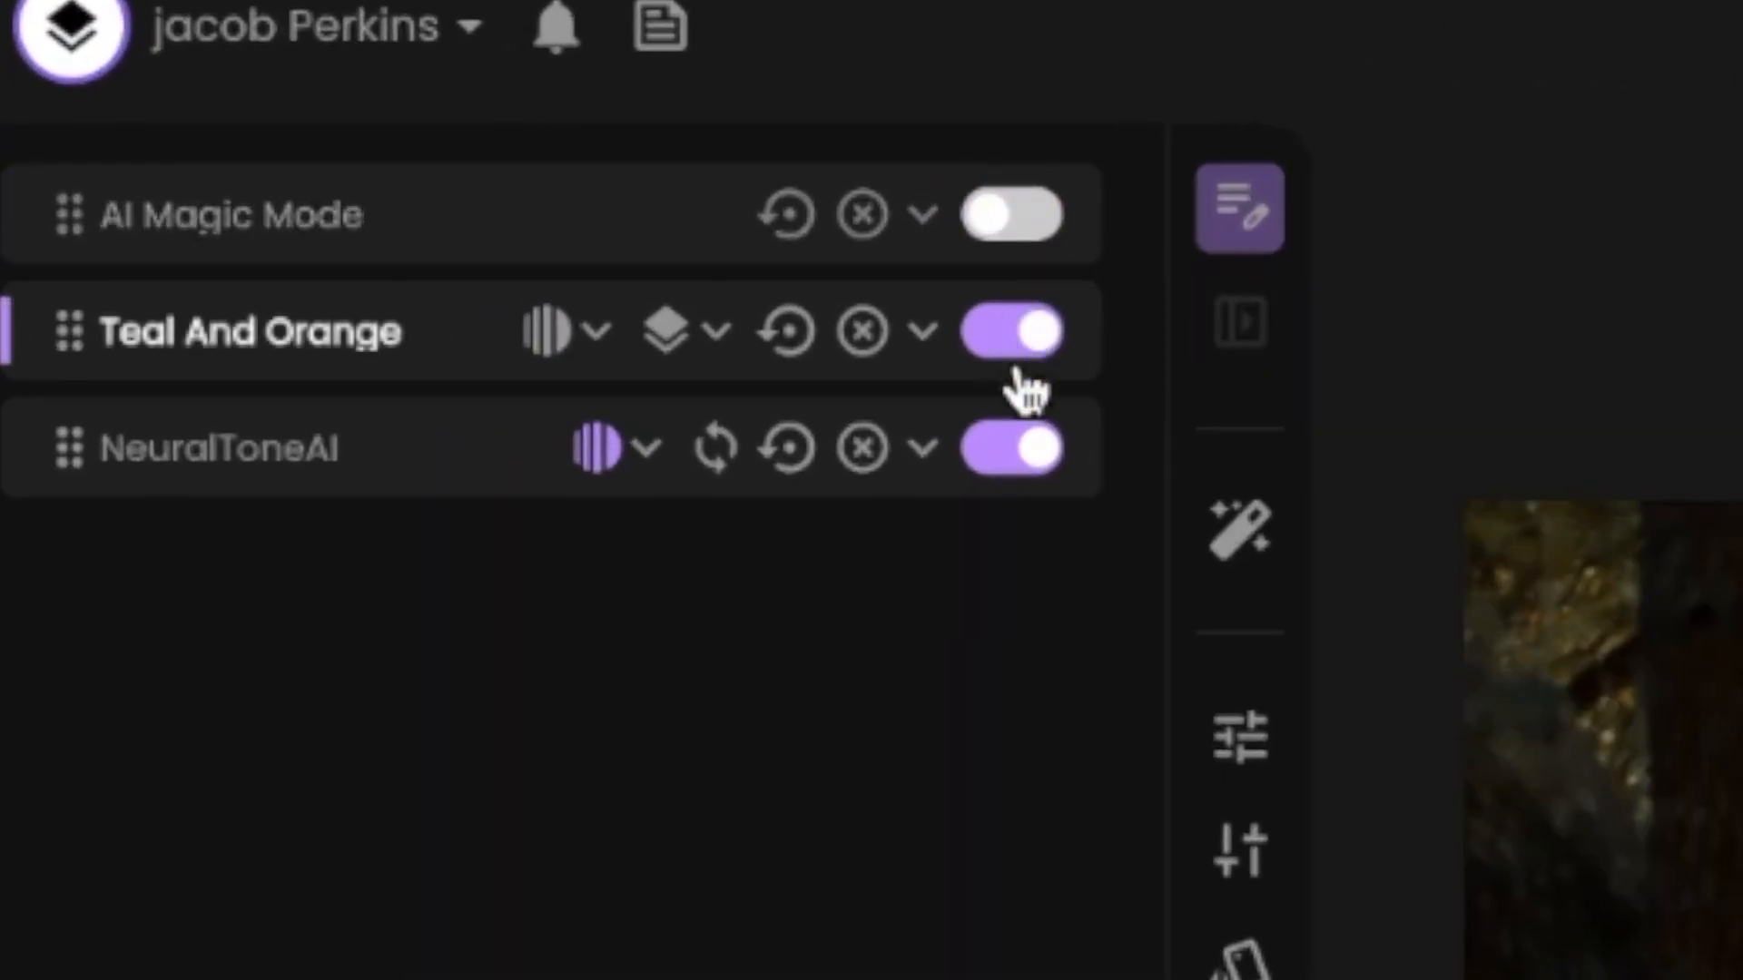
pyautogui.click(1011, 447)
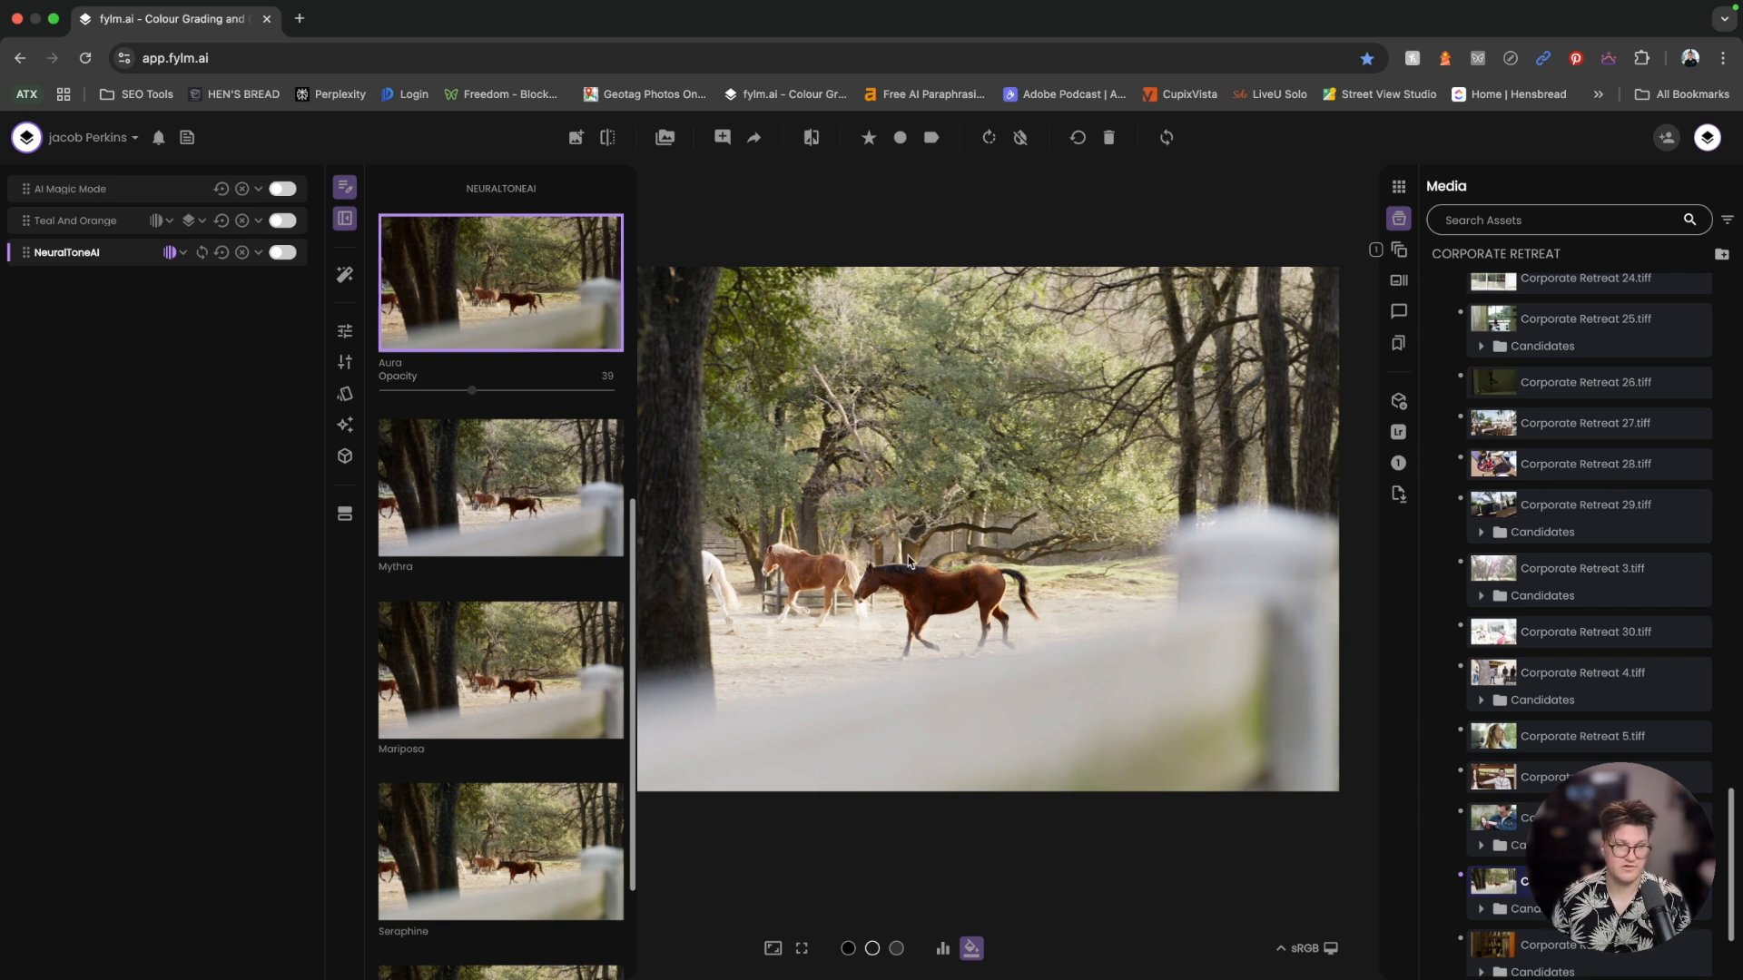
# Expand the AI Magic Mode settings and re-enable the AI Magic Mode, Teal And Orange and NeuralToneAI layers
pyautogui.click(128, 189)
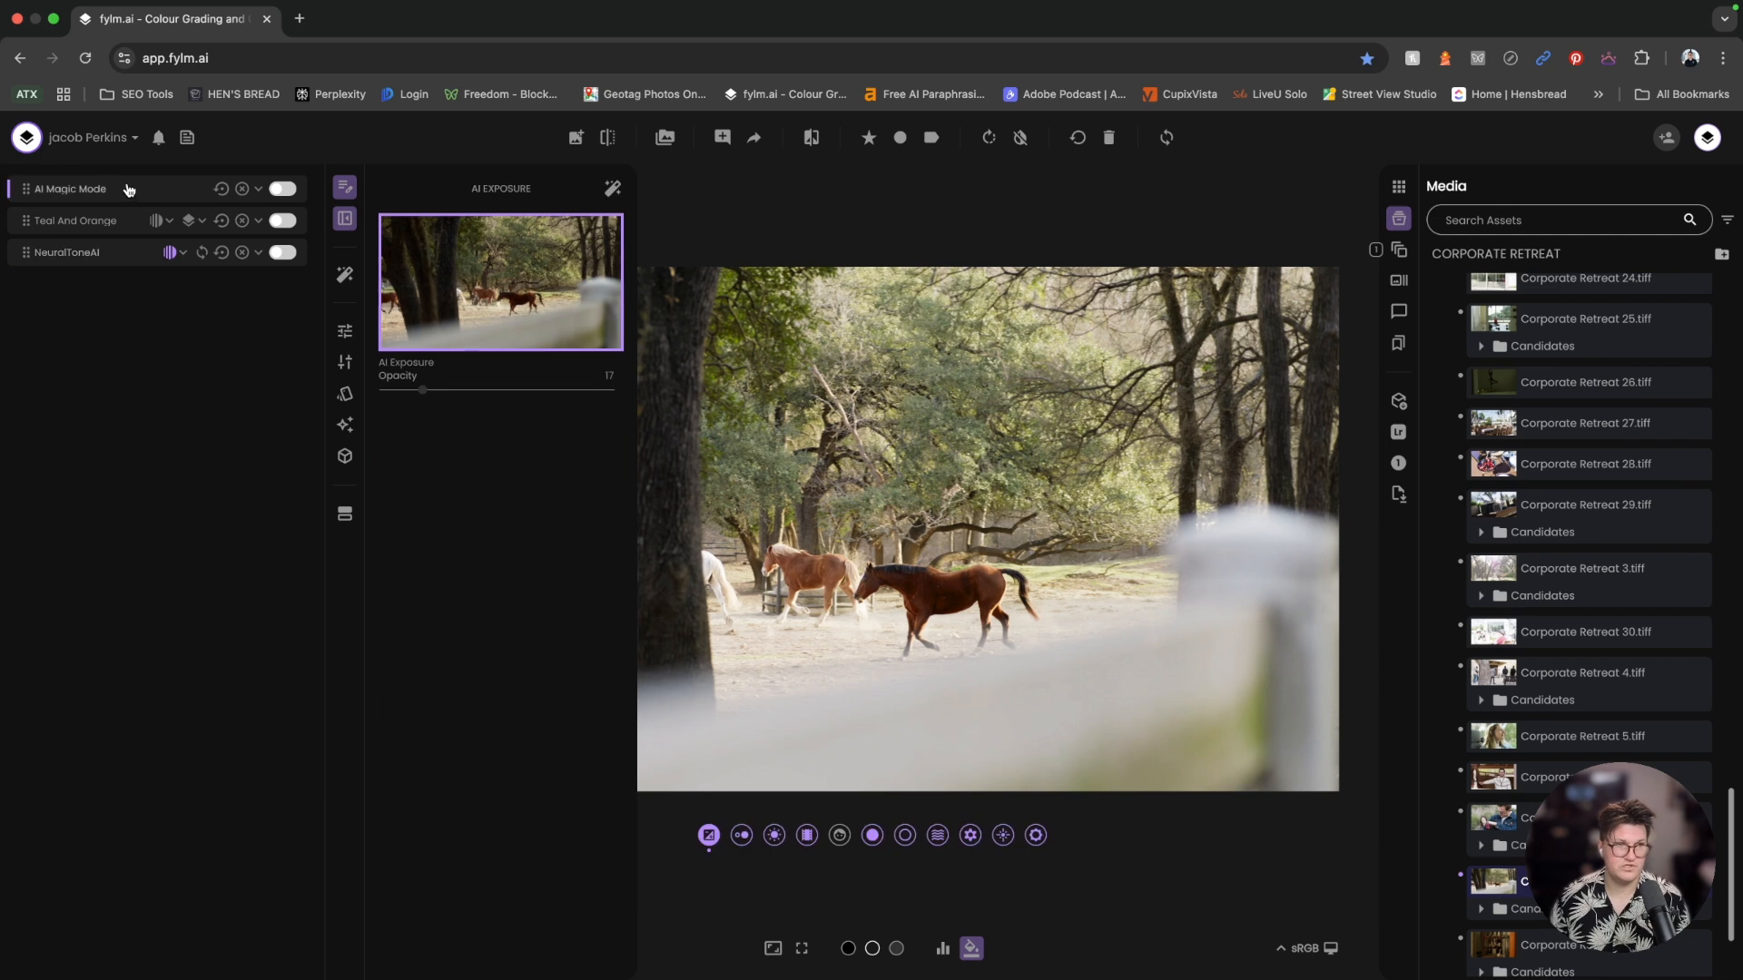
pyautogui.click(258, 191)
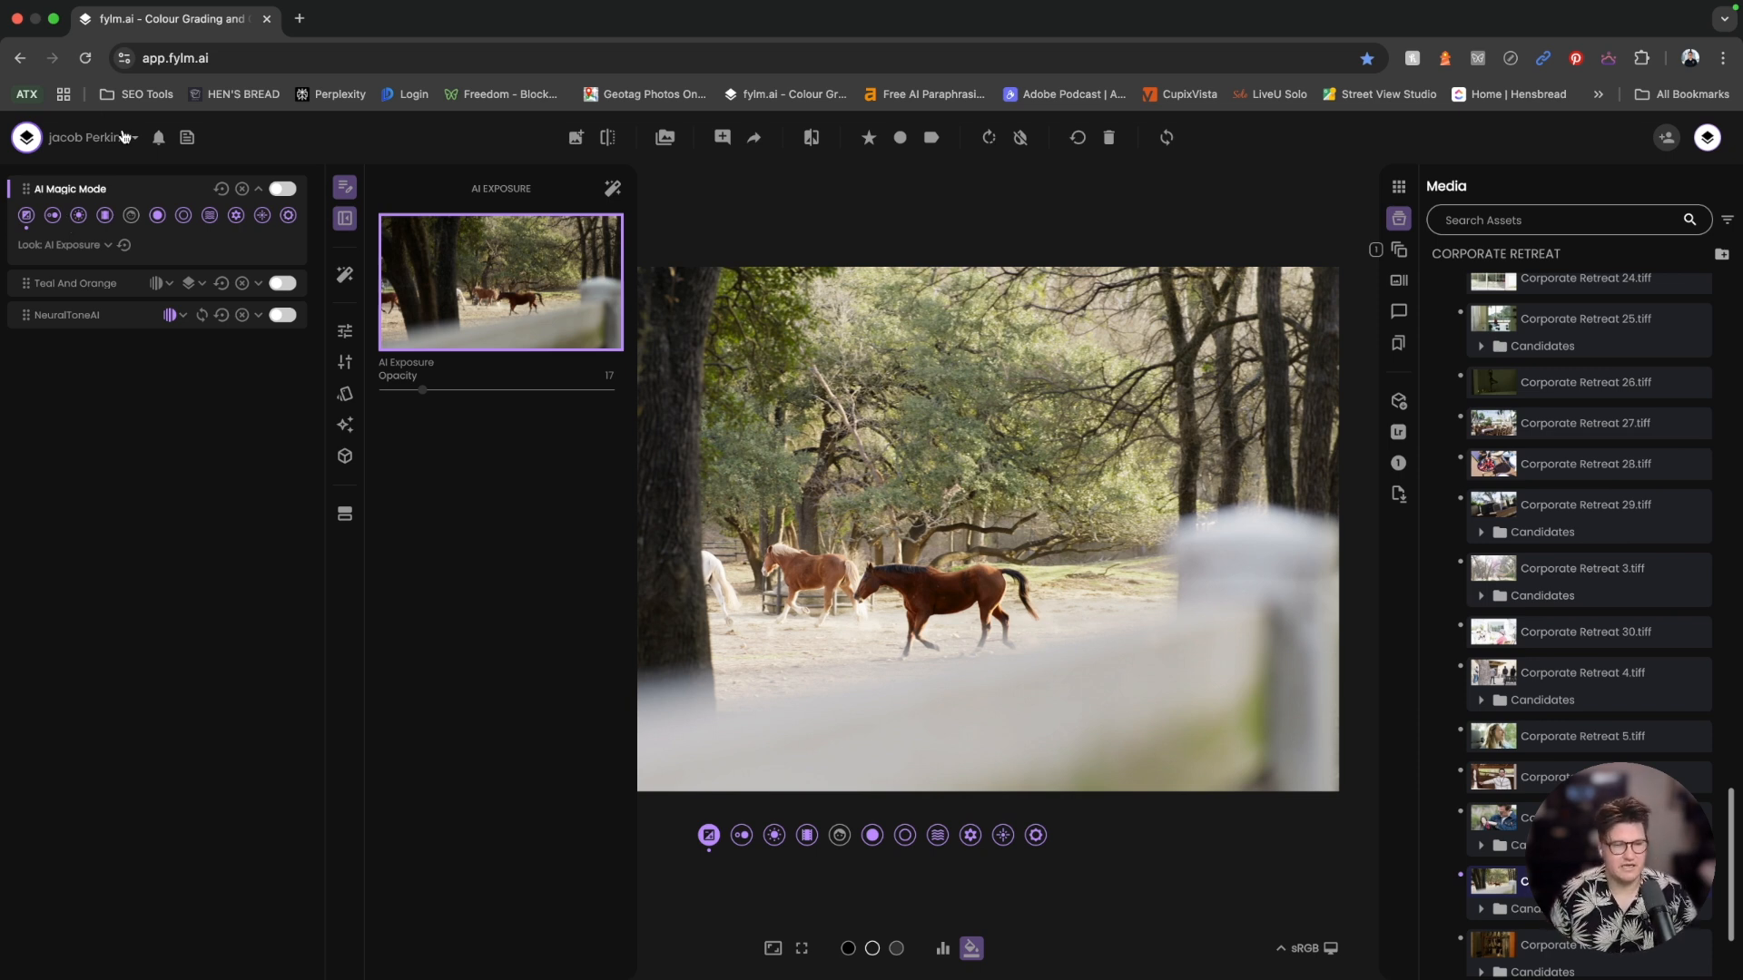
pyautogui.click(274, 190)
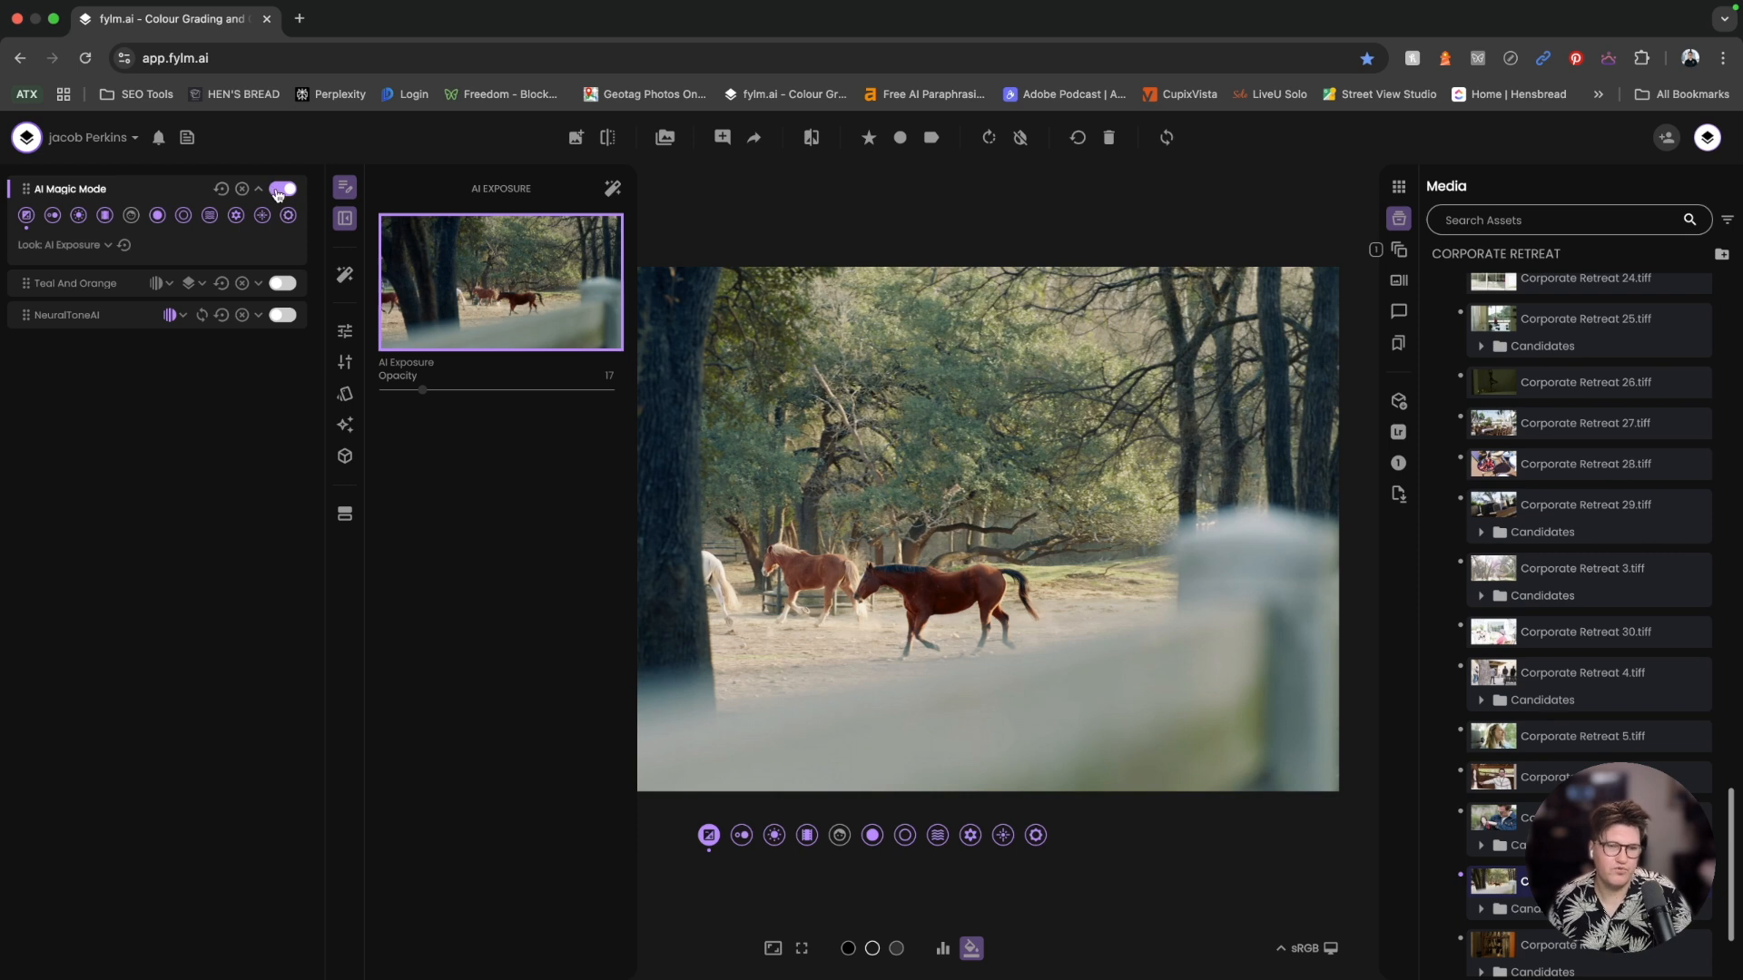
pyautogui.click(283, 284)
pyautogui.click(282, 315)
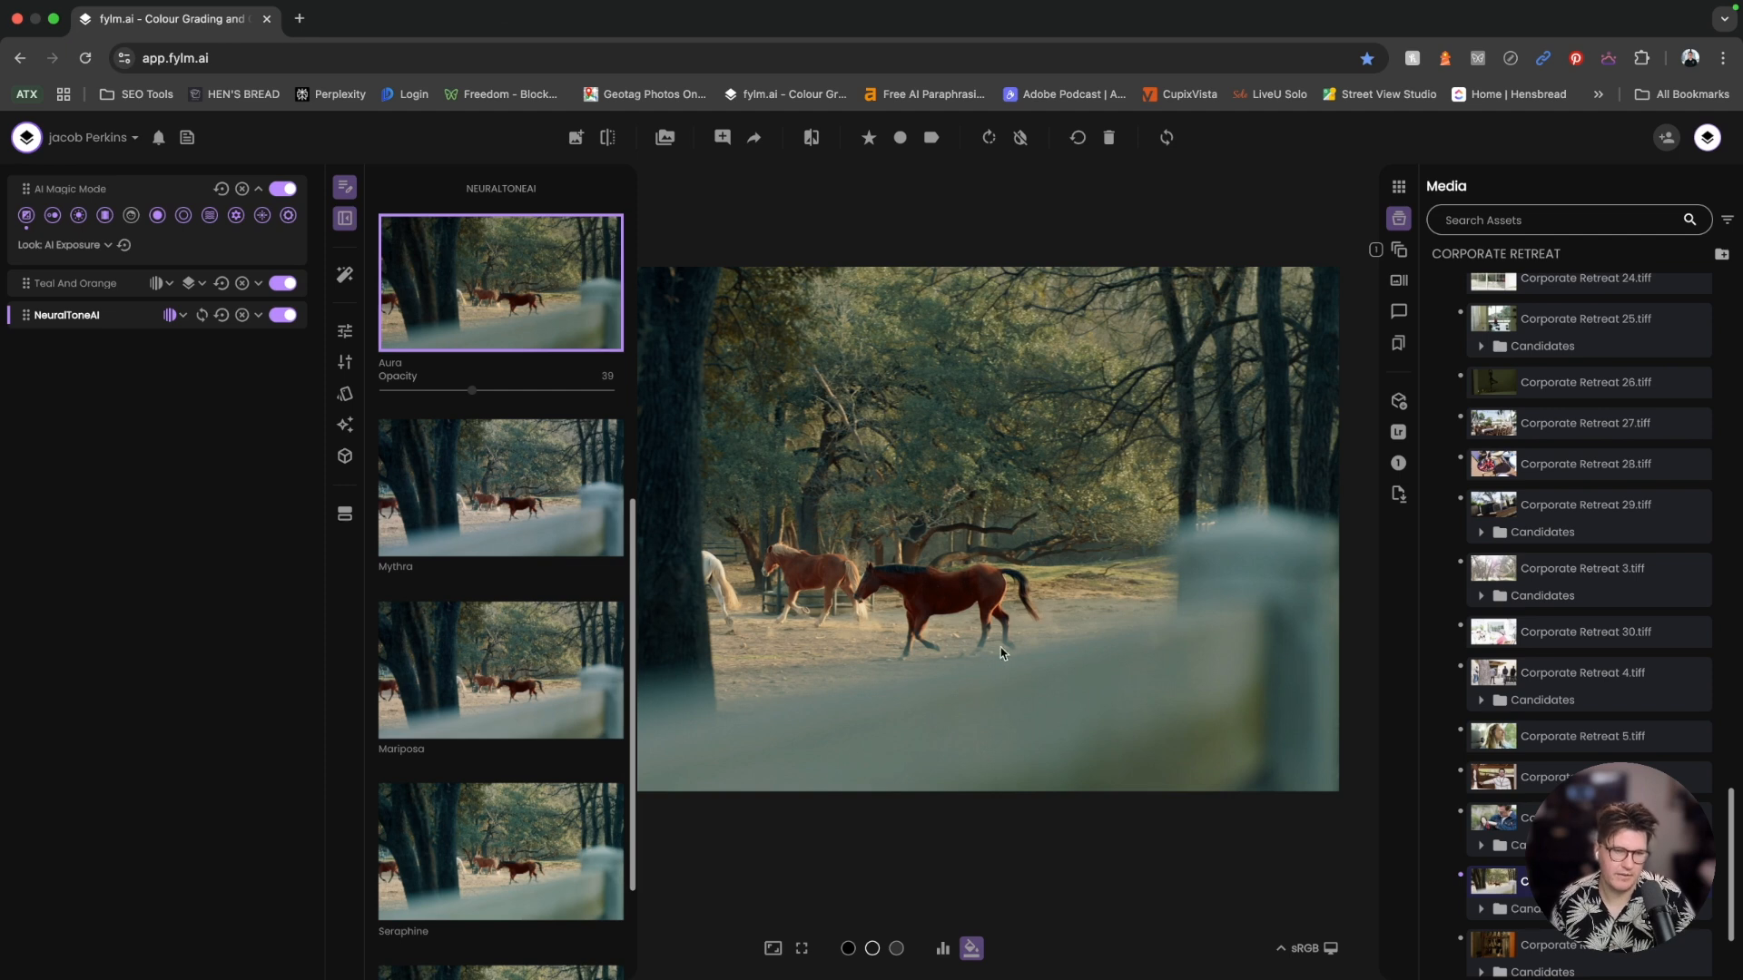
pyautogui.scroll(-3, 1651, 655)
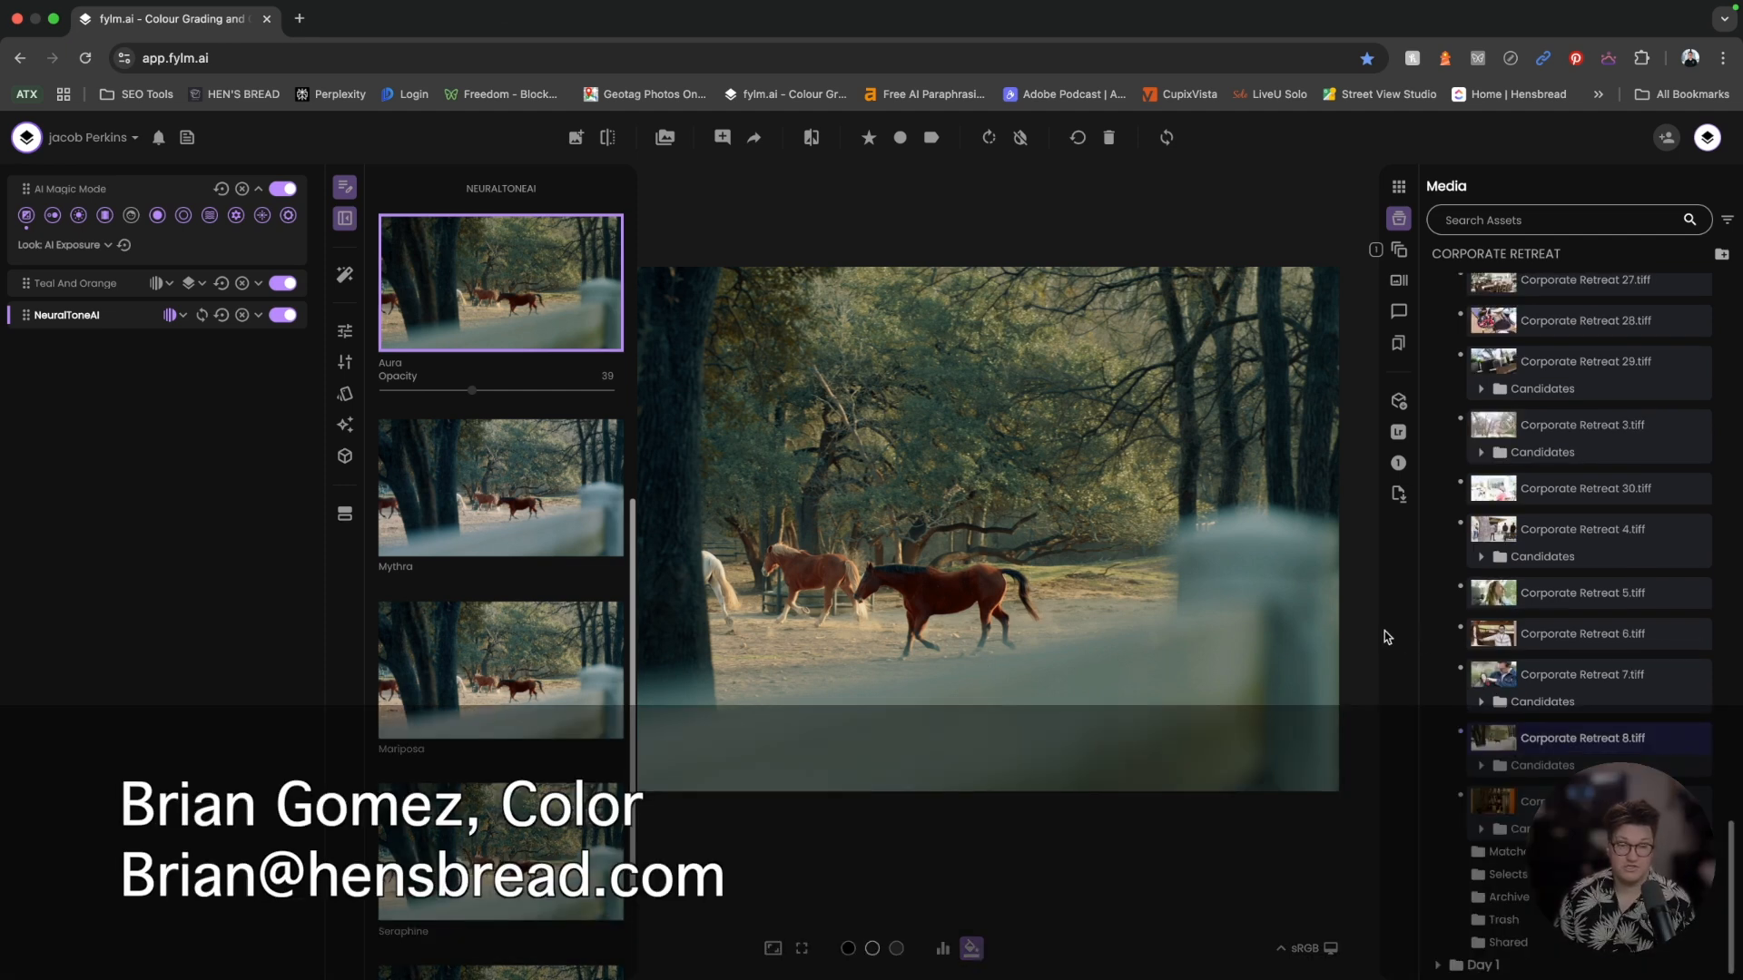